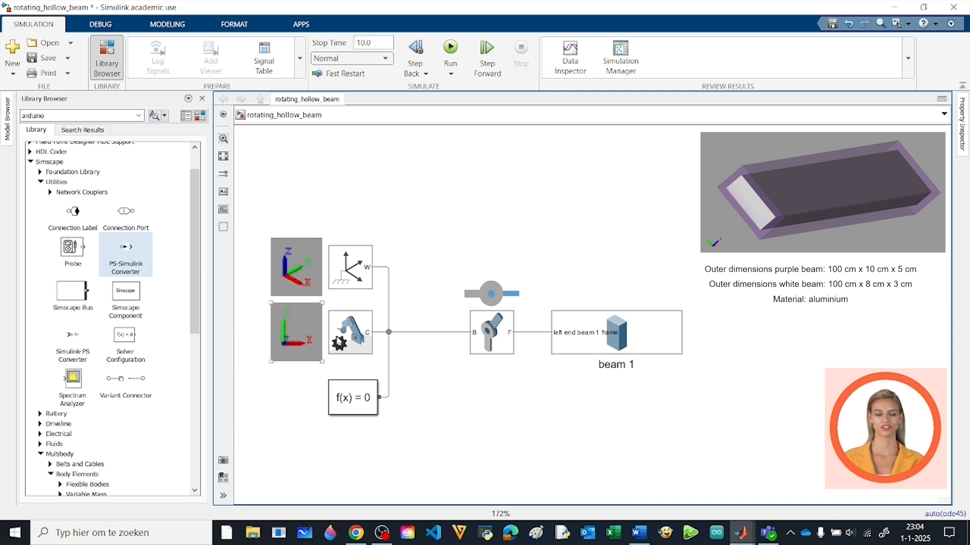
Review the gravity settings of the Mechanism Configuration block and the dimensions and density of beam 1
double_click(350, 333)
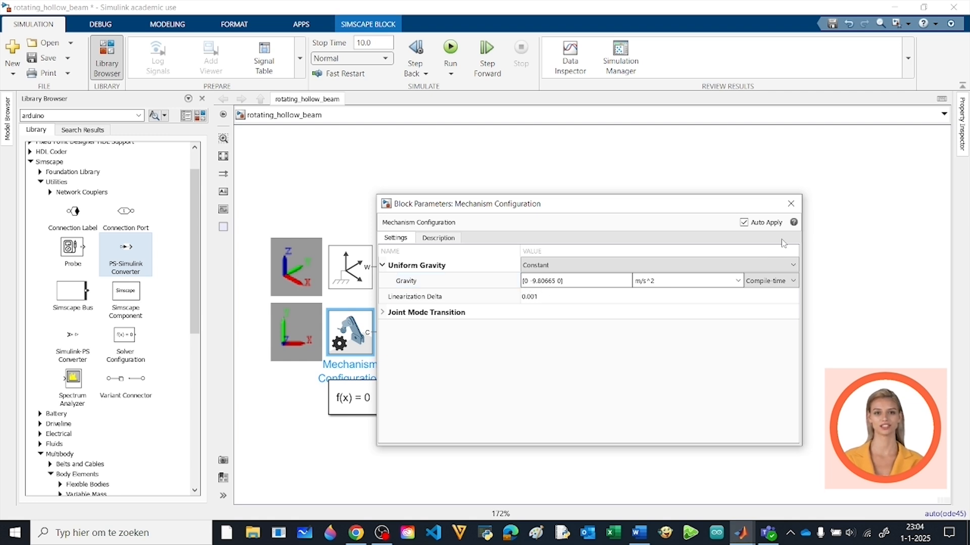
left_click(790, 203)
left_click(557, 436)
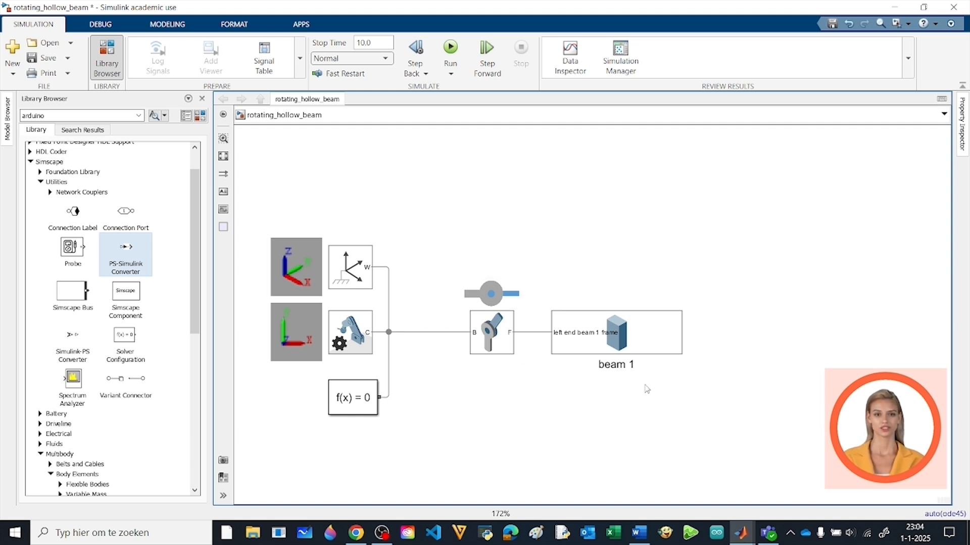
double_click(640, 342)
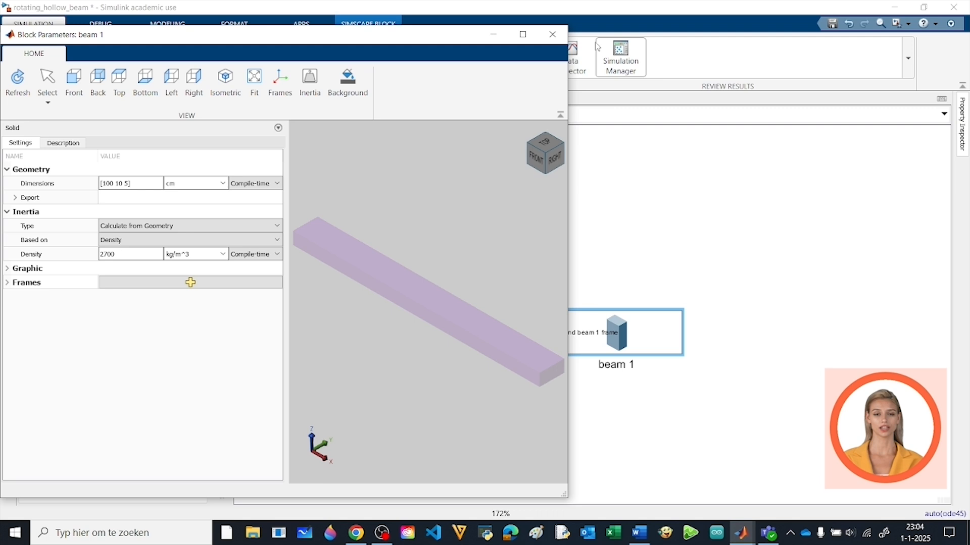
left_click(553, 34)
left_click(259, 302)
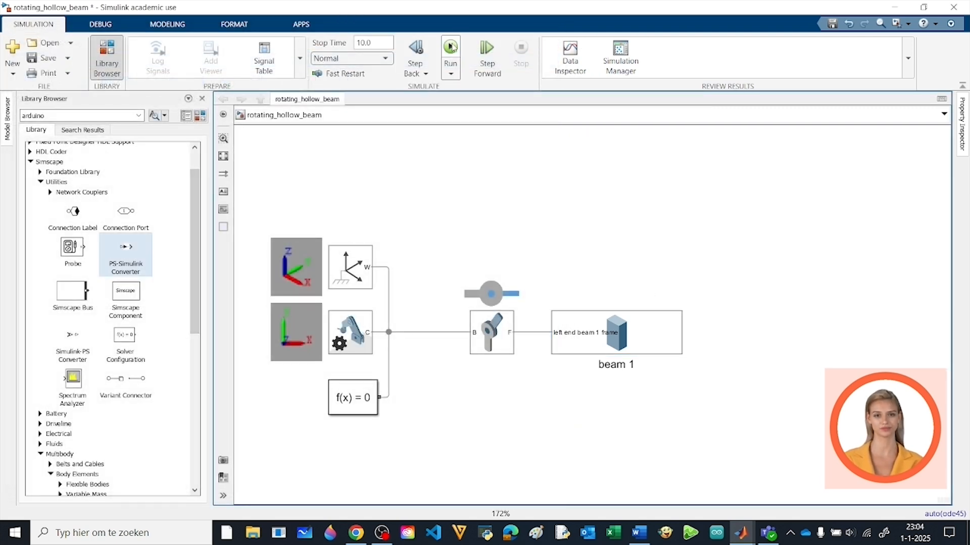
Run the simulation of the single-beam model and watch its animation in Mechanics Explorer
left_click(453, 47)
mouse_move(741, 531)
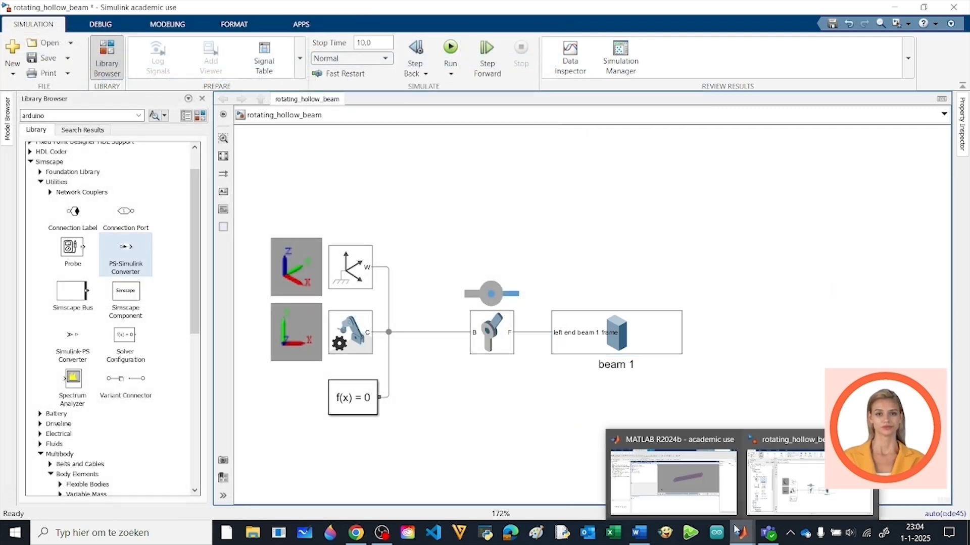
left_click(701, 477)
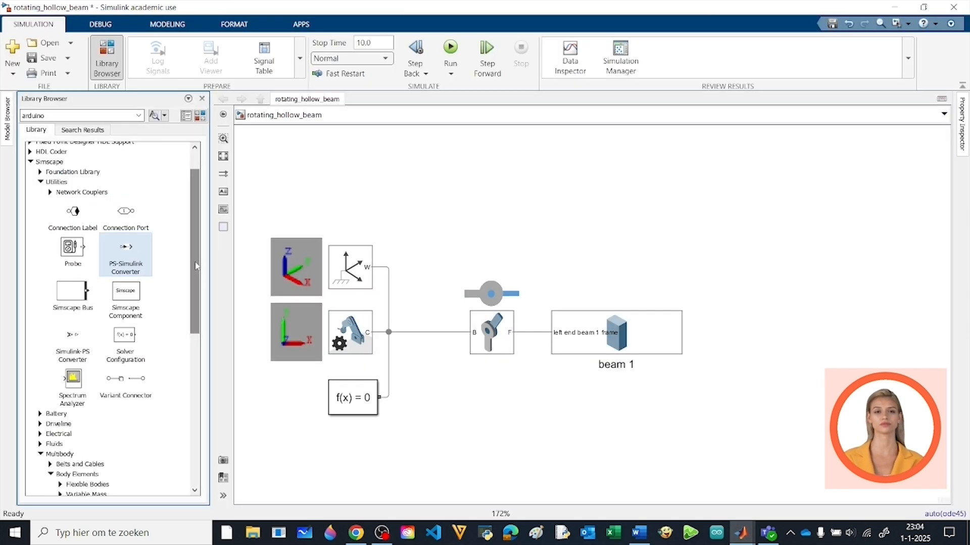
Attach an Inertia Sensor to the line between the revolute joint and beam 1, and enable its mass and inertia matrix outputs
left_click_drag(197, 266, 197, 354)
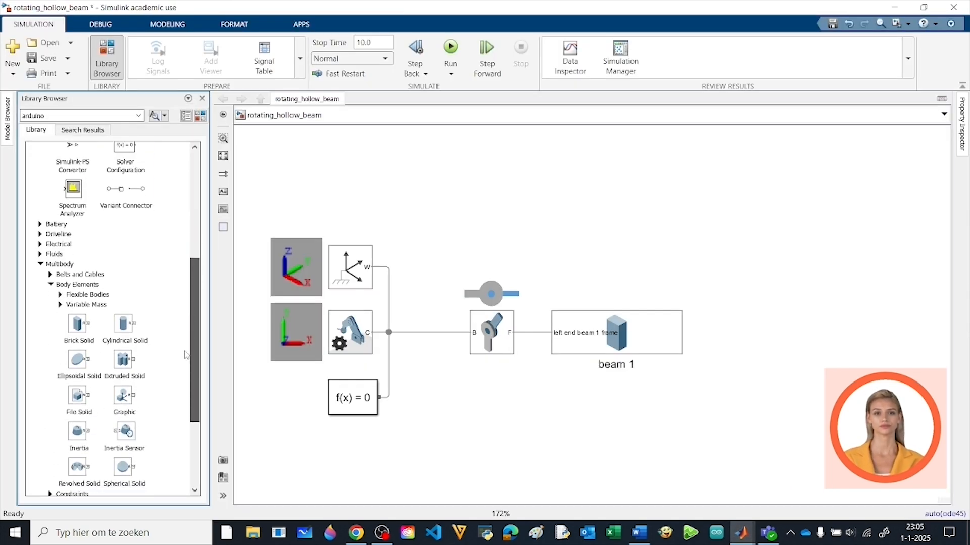
left_click(131, 435)
mouse_move(200, 408)
left_mouse_down()
mouse_move(401, 281)
mouse_move(561, 210)
mouse_move(551, 206)
mouse_move(530, 281)
mouse_move(531, 332)
left_mouse_up()
left_click_drag(563, 200, 464, 172)
double_click(465, 172)
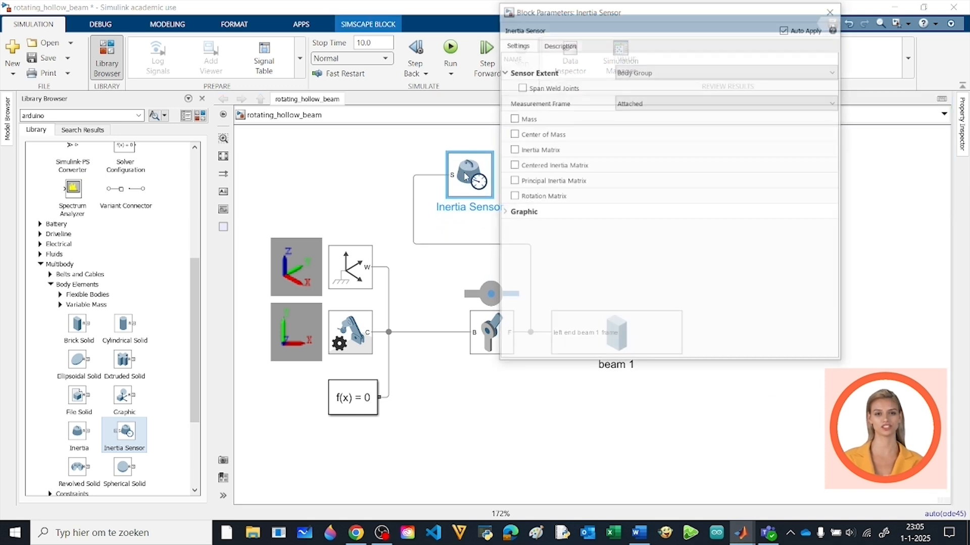
left_click(514, 122)
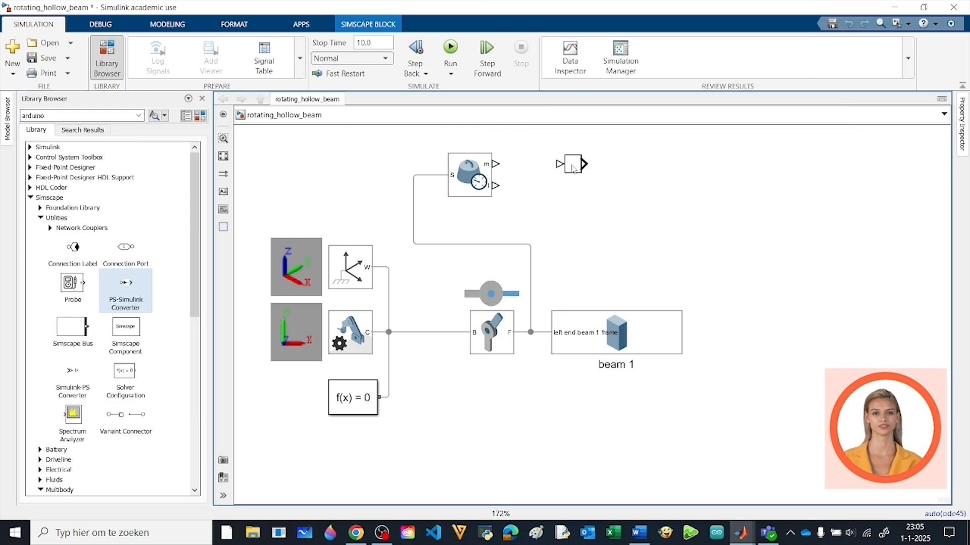
Route the sensor's m and I outputs through PS-Simulink Converters to two Display blocks and run the simulation
left_click(607, 228)
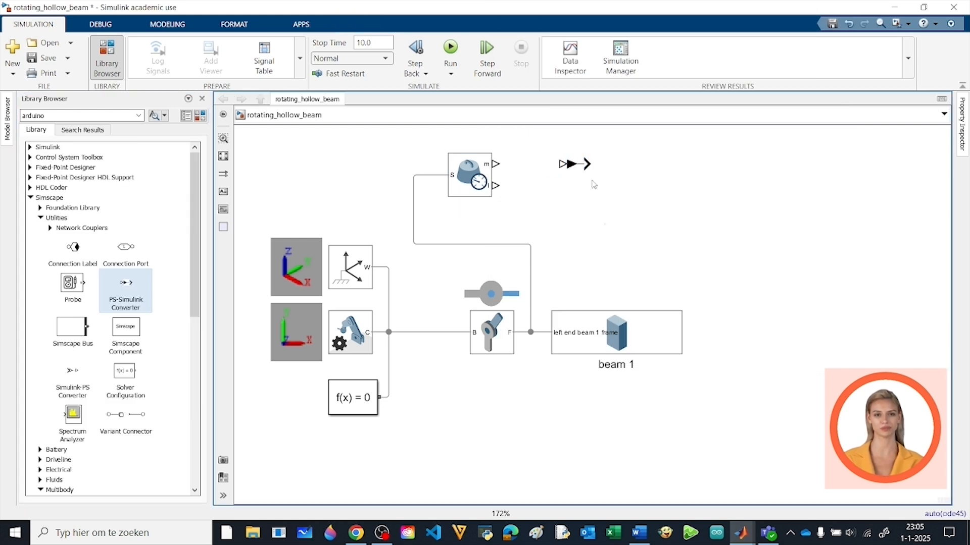
left_click_drag(585, 171, 560, 186)
right_click(695, 249)
left_click(720, 57)
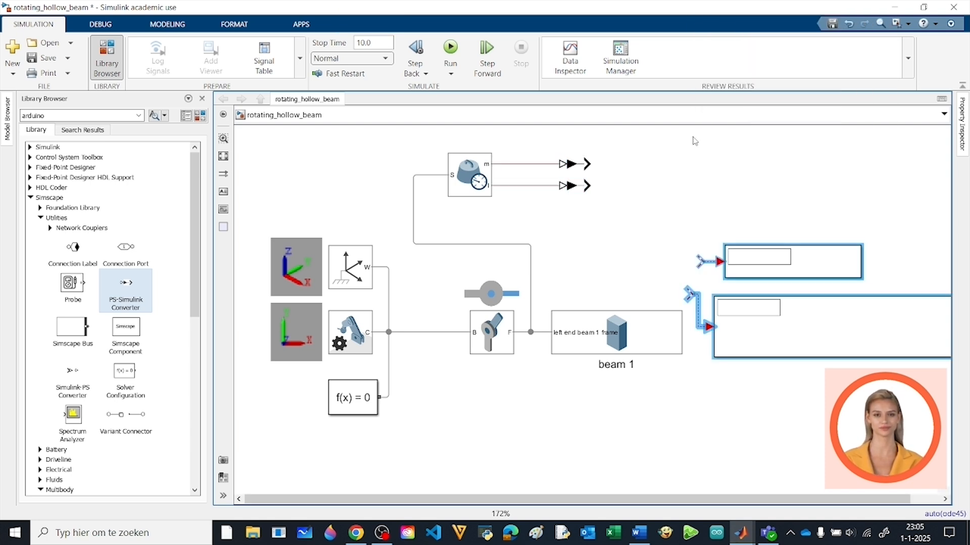
left_click_drag(763, 335, 653, 231)
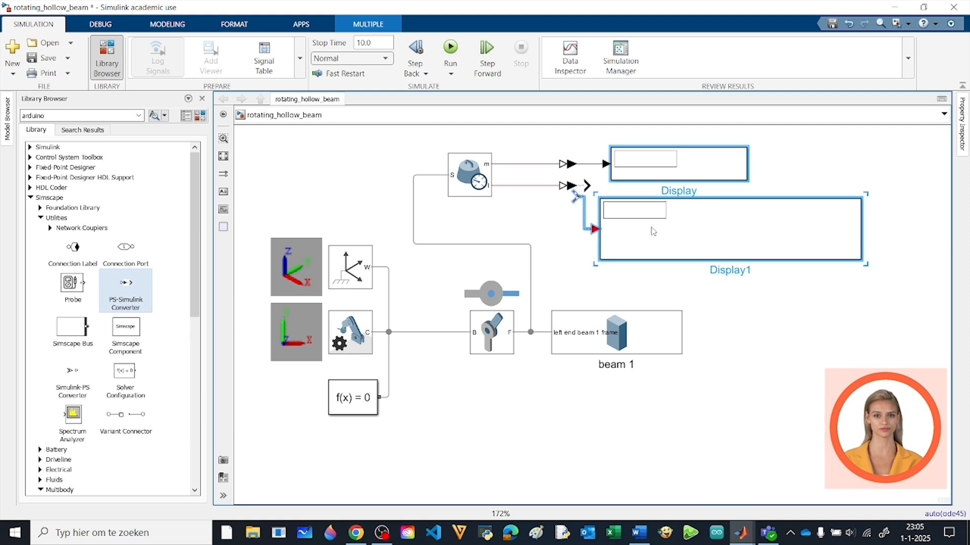
left_click(450, 48)
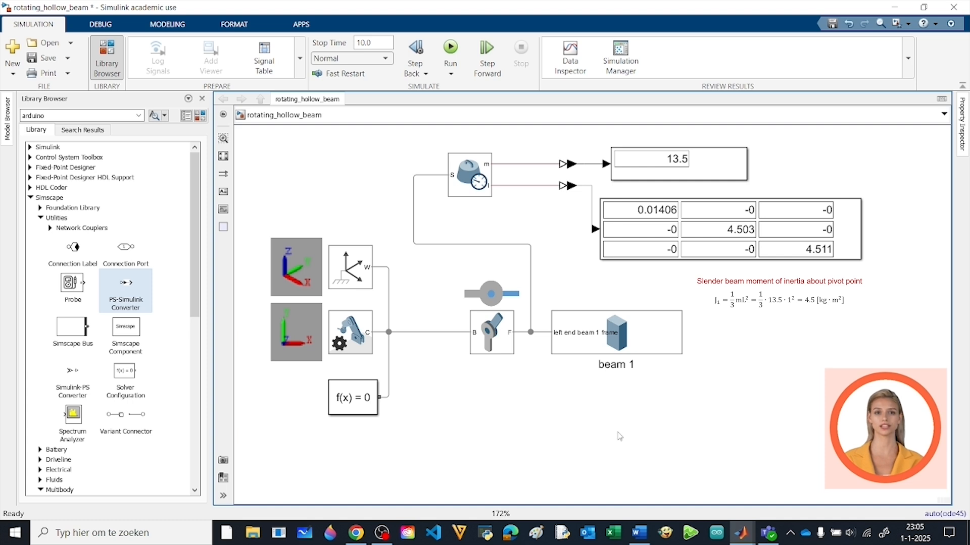
Copy beam 1 as a new block beam 2 below it and set its dimensions to [100 8 3] cm
left_click_drag(617, 337, 622, 403)
double_click(624, 398)
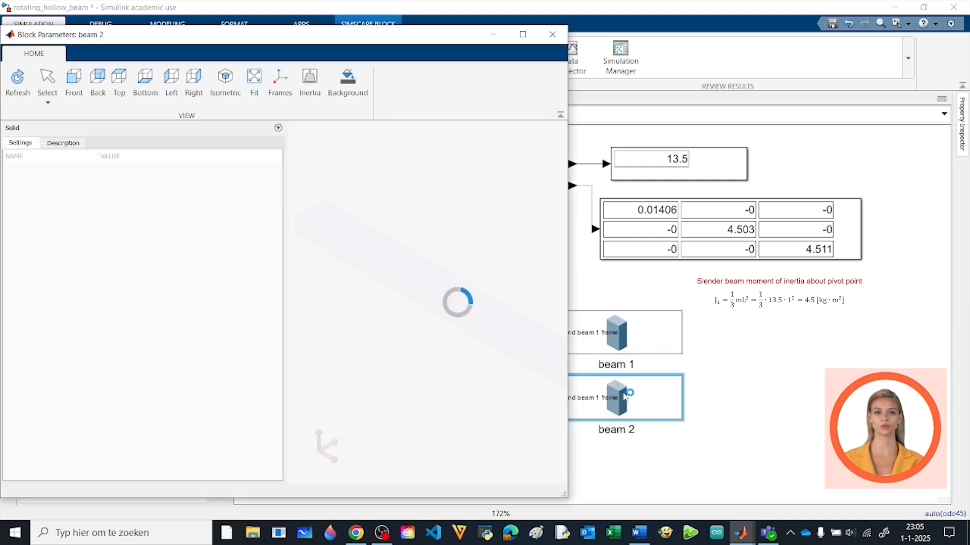
left_click(125, 185)
left_click(124, 186)
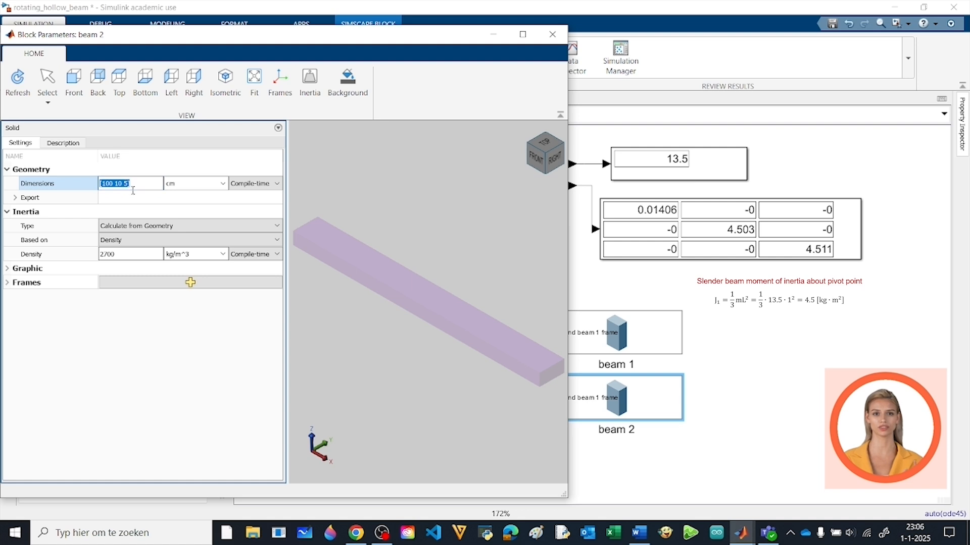
double_click(123, 185)
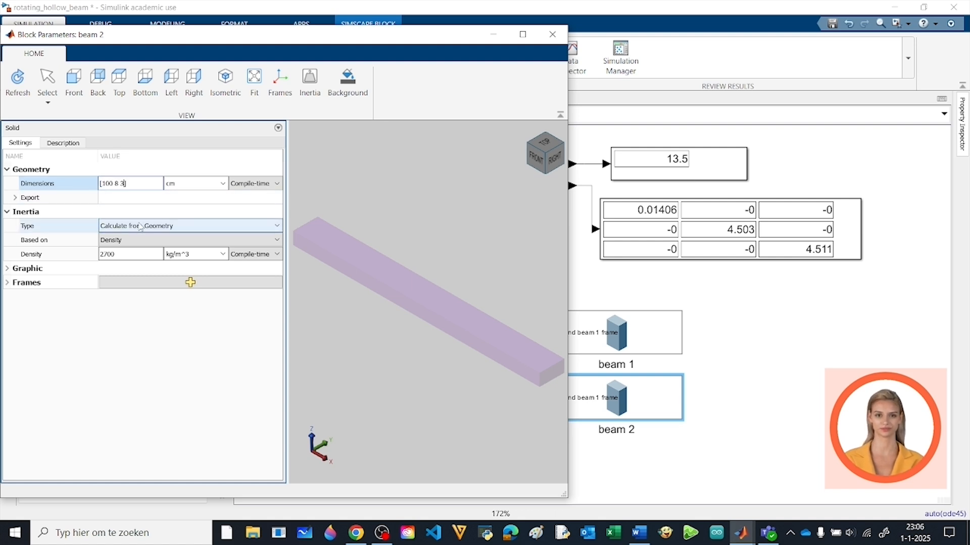
Set beam 2's diffuse color to white [1 1 1] and refresh its visualization
left_click(8, 269)
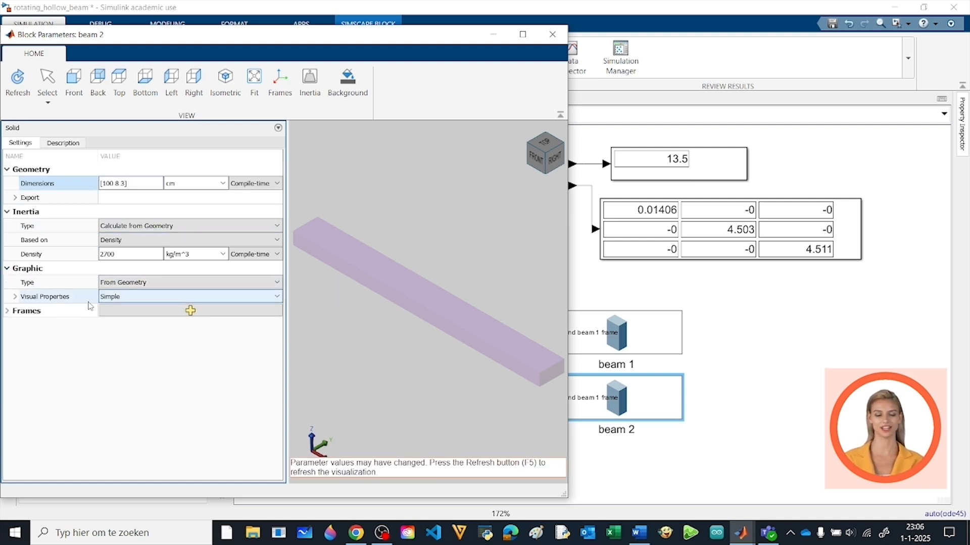
left_click(16, 298)
left_click(277, 311)
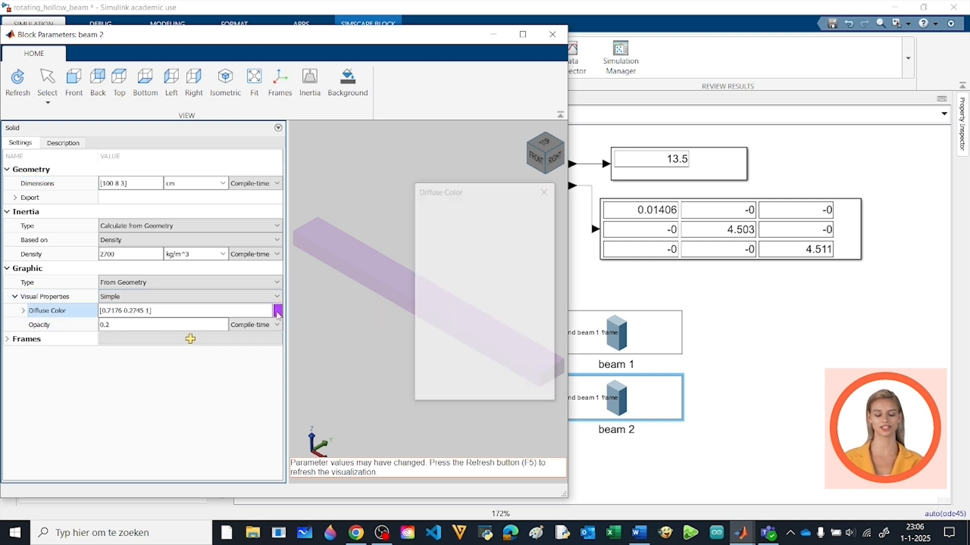
left_click(428, 269)
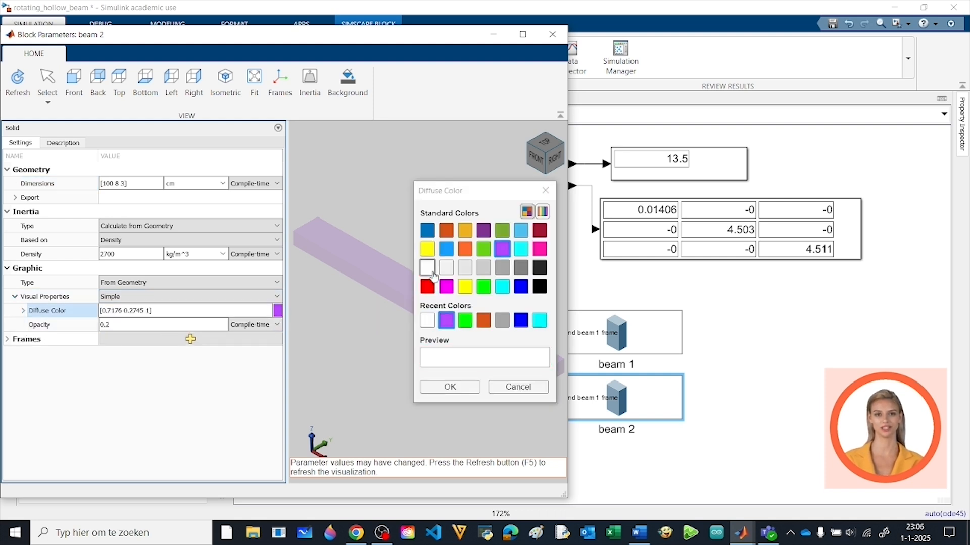
left_click(447, 387)
left_click(18, 81)
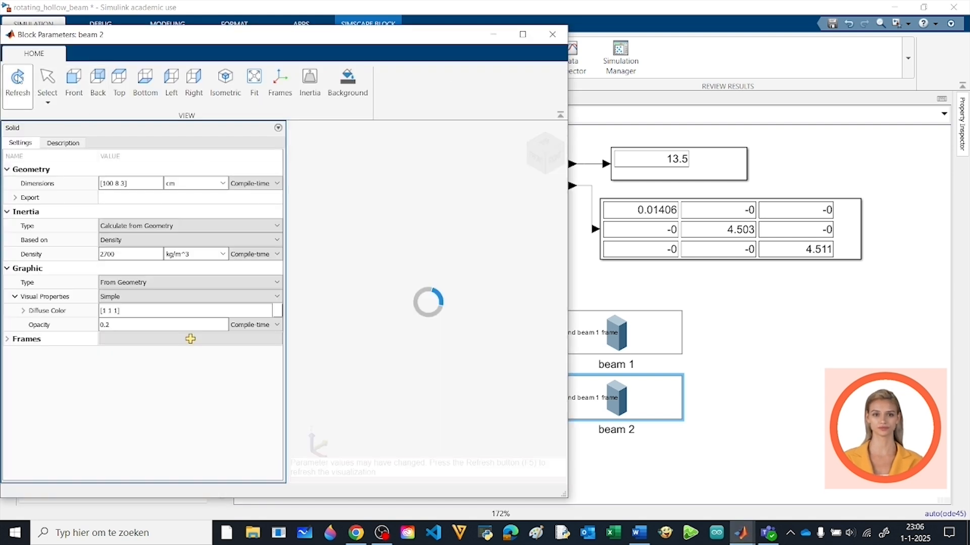
Rename beam 2's frame to "left end beam 2 frame" and close its block parameters
left_click(23, 342)
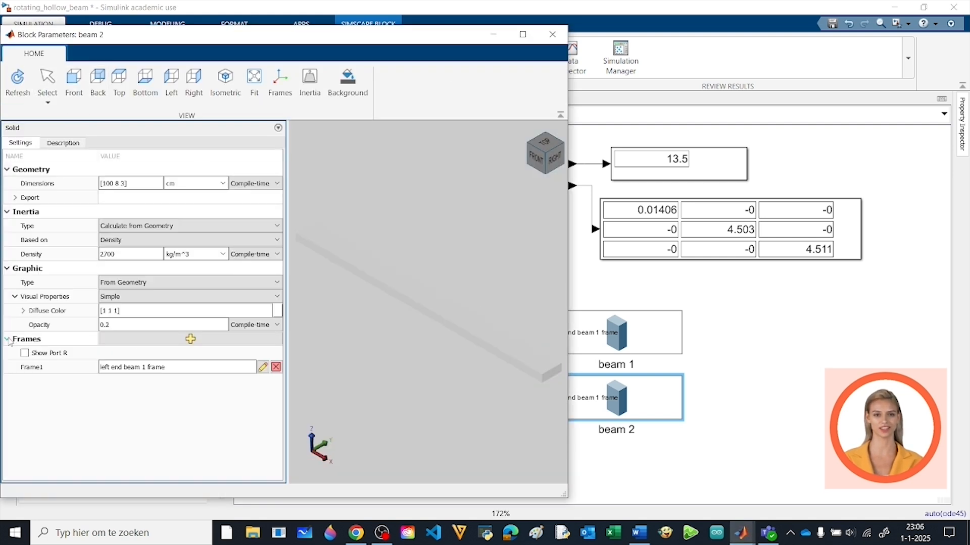
left_click(148, 369)
left_click(152, 369)
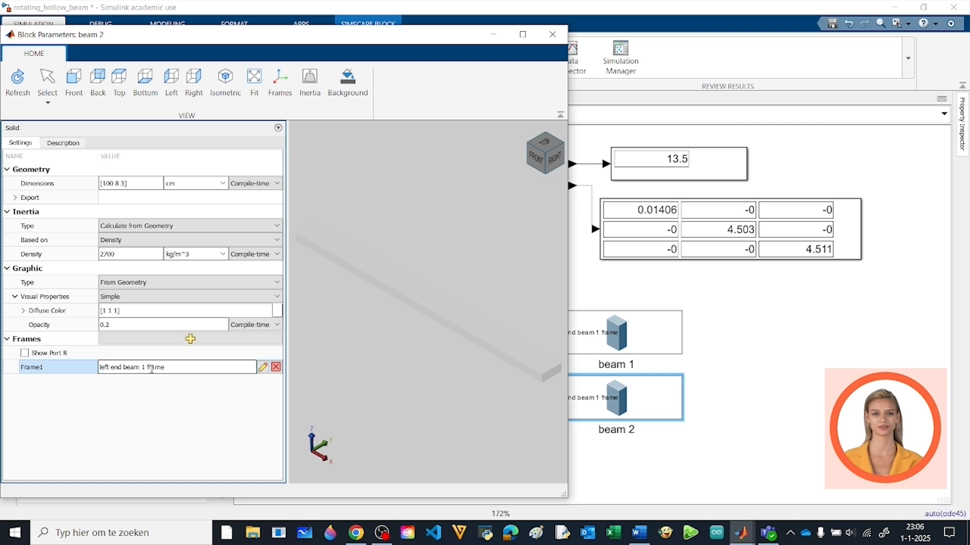
key("BackSpace")
type("2")
key("Return")
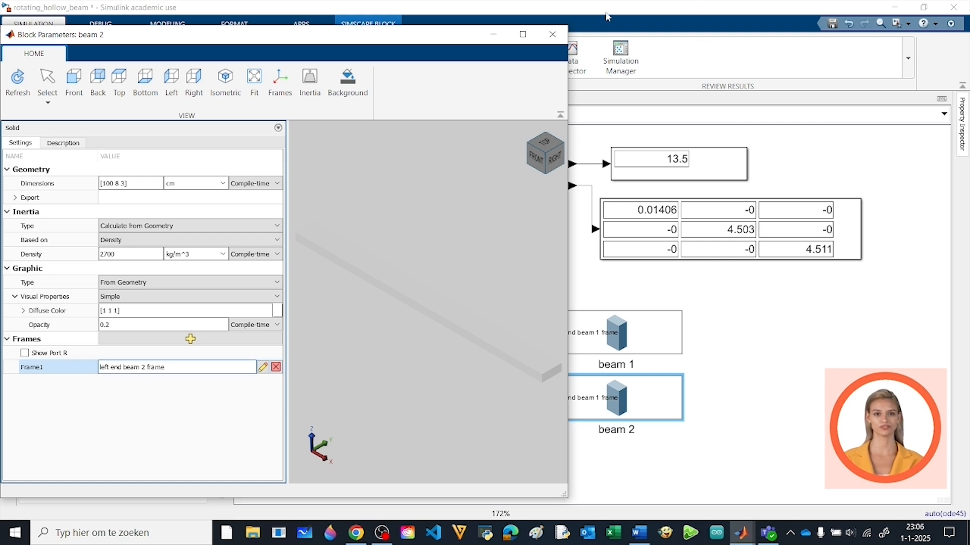
left_click(552, 35)
Connect beam 2's frame to the Solver Configuration line and rewire the inertia sensor from beam 1's line to beam 2's line
left_click(543, 397)
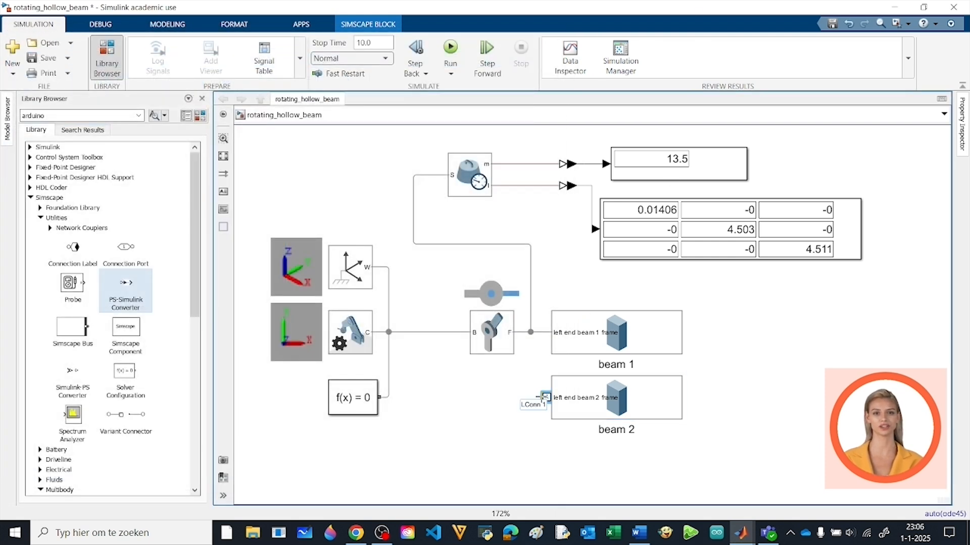
left_click_drag(415, 388, 393, 397)
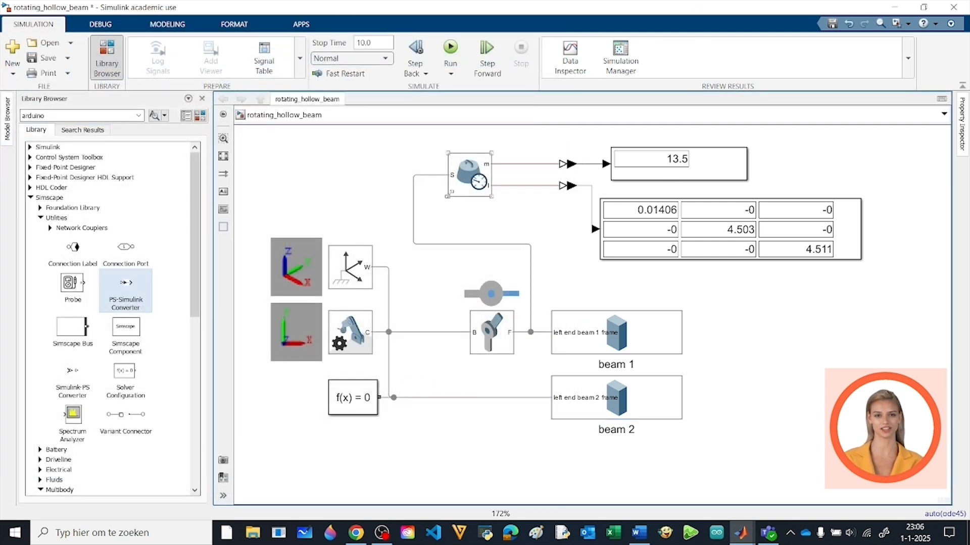
left_click(446, 244)
key("Delete")
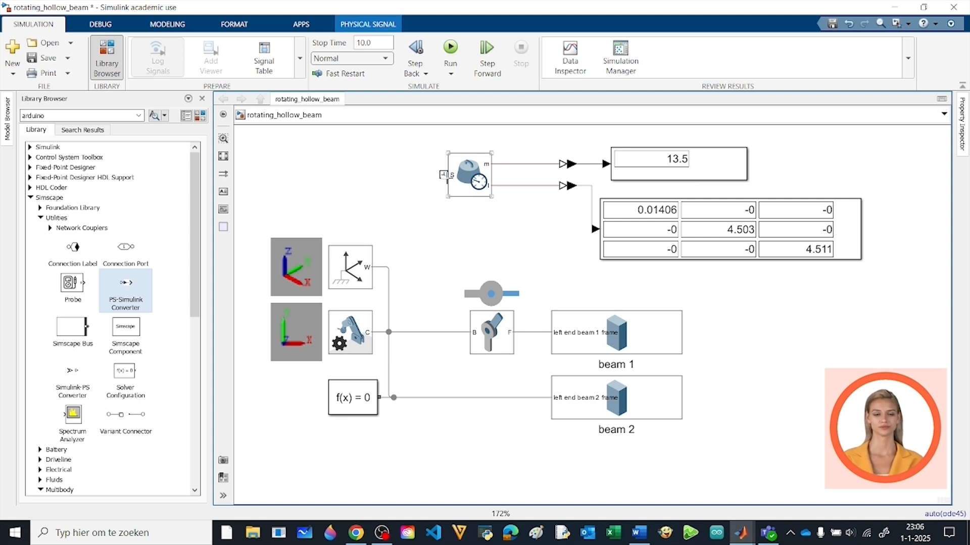
left_click_drag(410, 266, 426, 397)
Run the simulation to measure beam 2's mass and inertia, and watch both beams' animation in Mechanics Explorer
left_click(451, 49)
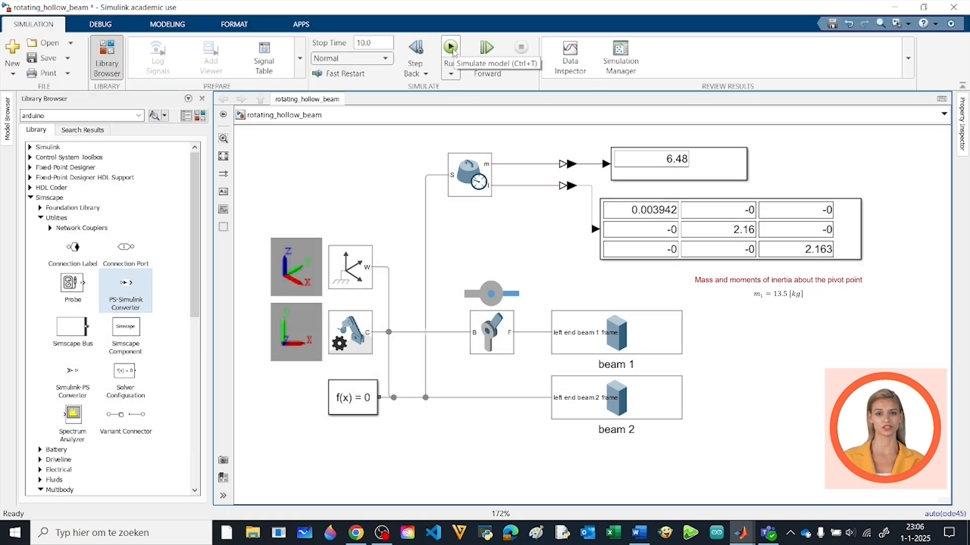
left_click(674, 423)
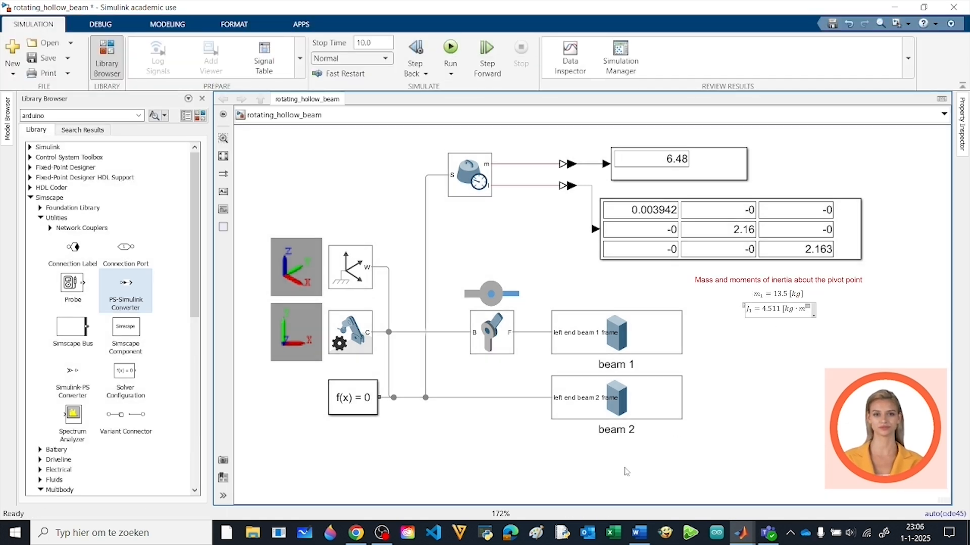
left_click(450, 49)
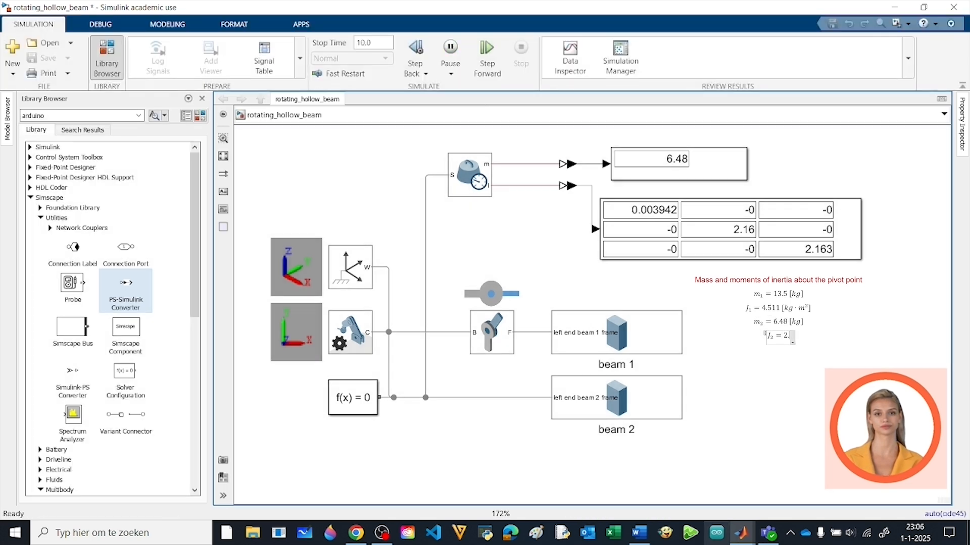
mouse_move(741, 533)
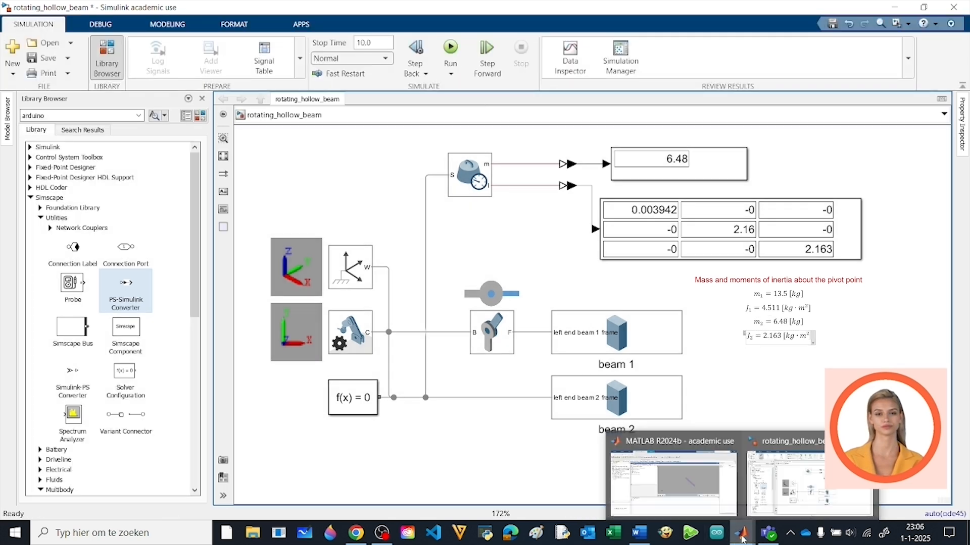
left_click(691, 473)
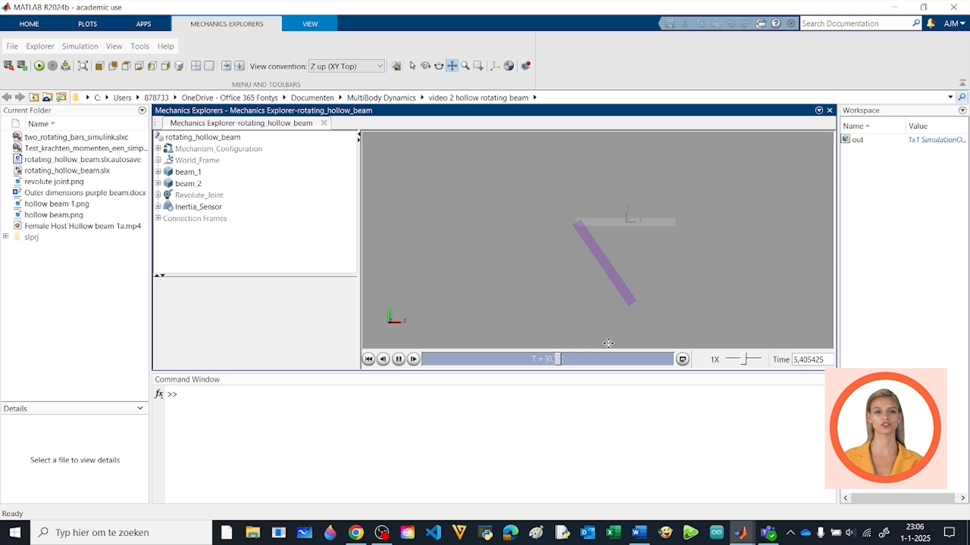
left_click(894, 8)
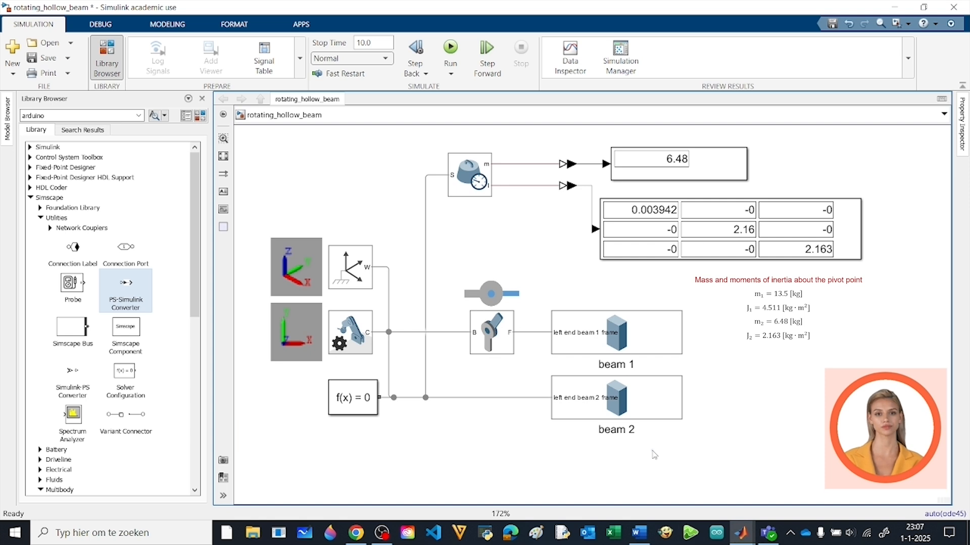
Disconnect beam 2 from the Solver Configuration line and connect its frame to the line between the revolute joint and beam 1
left_click(450, 399)
key("Delete")
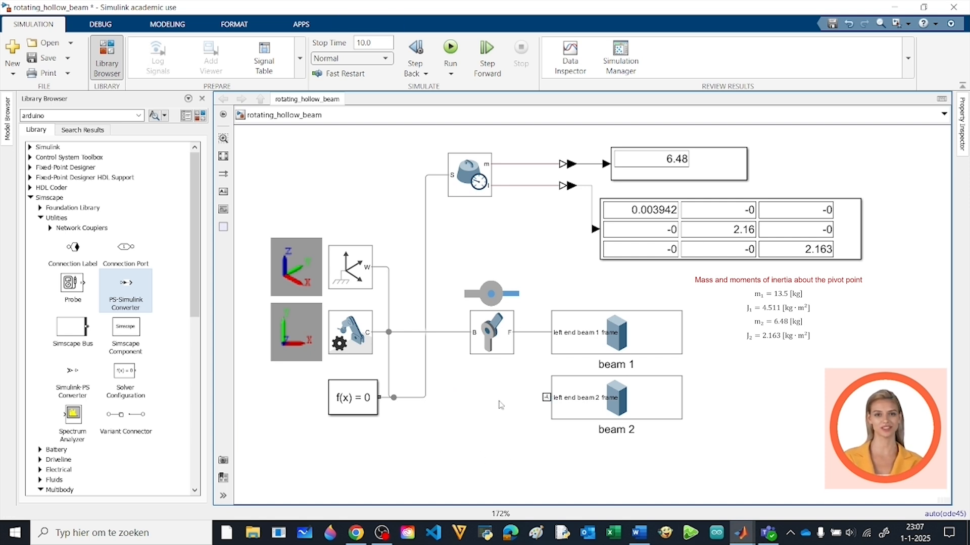
left_click_drag(546, 397, 529, 332)
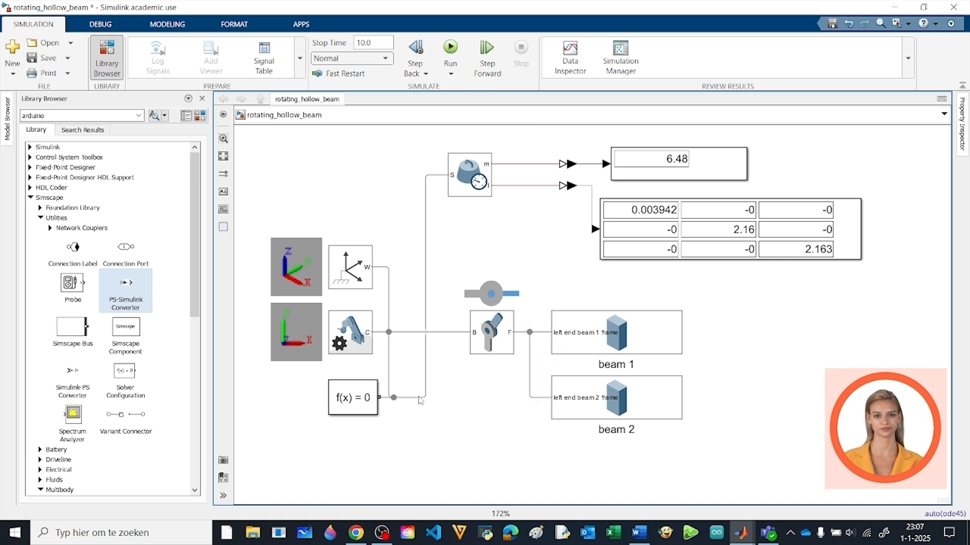
Run the simulation with both beams on the revolute joint and watch the animation in Mechanics Explorer
left_click(449, 50)
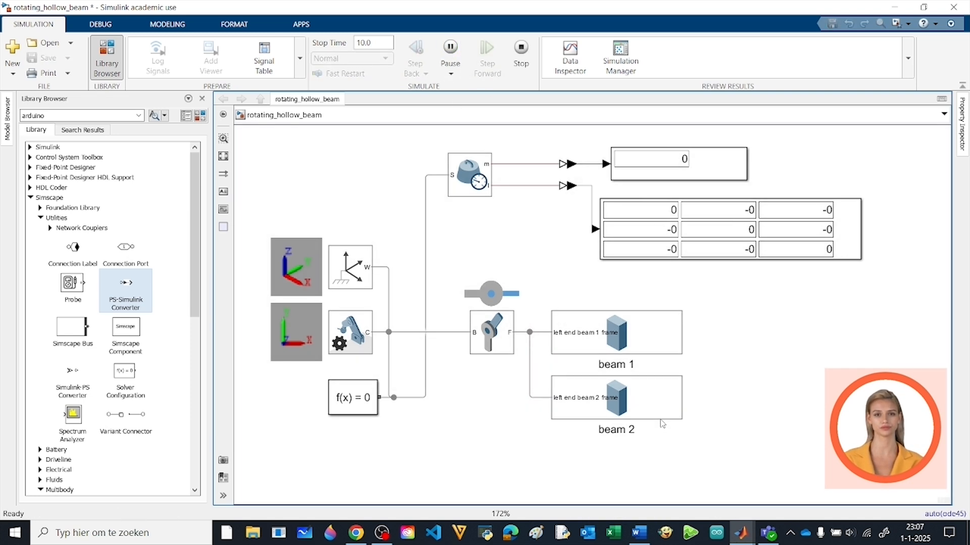
left_click(741, 534)
left_click(692, 465)
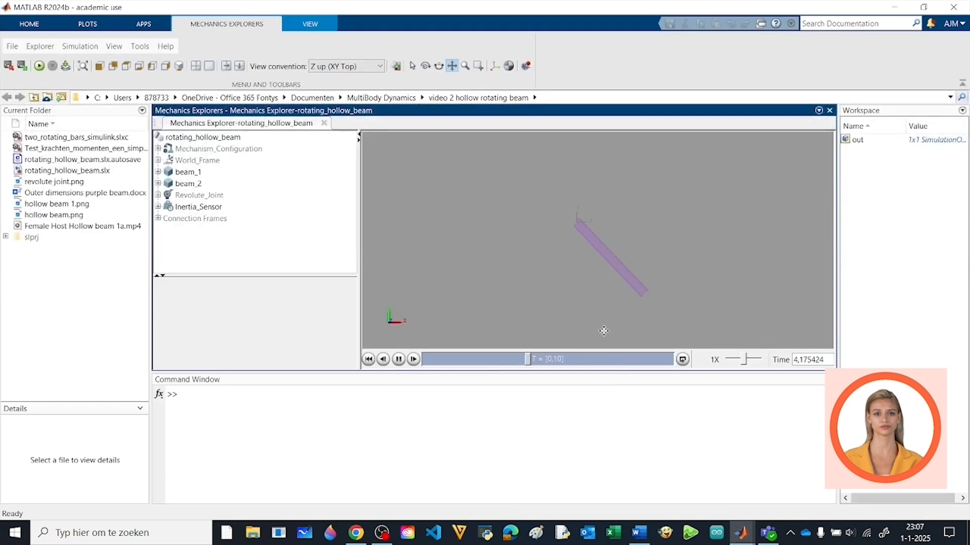
Pause the animation and examine the hollow beam up close in 3D, checking its open ends in Mechanics Explorer
left_click(399, 359)
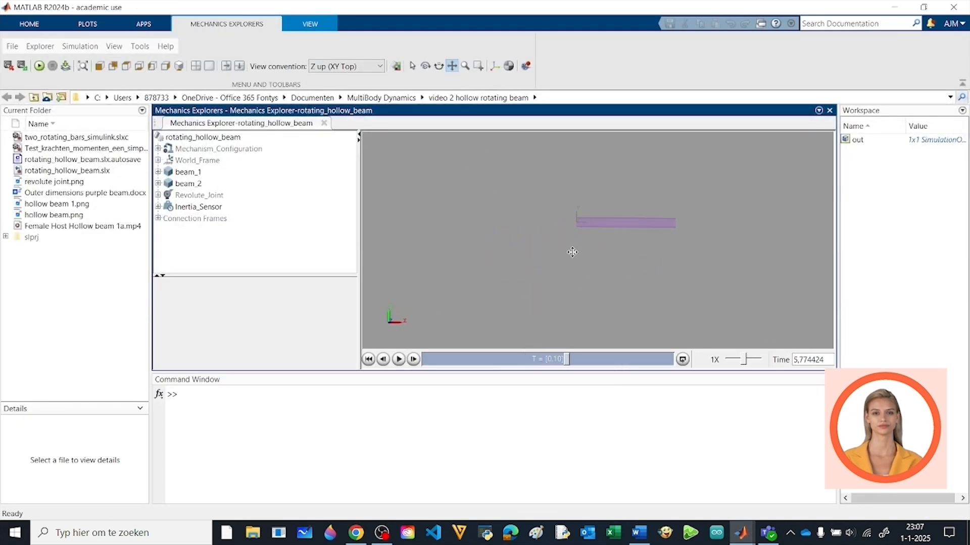
left_click_drag(494, 193, 592, 236)
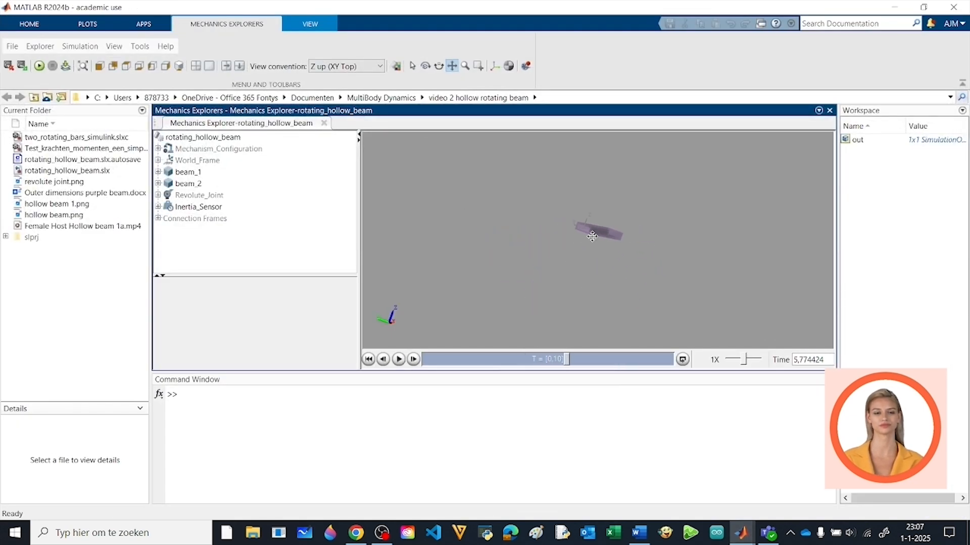
scroll(592, 236, "up", 5)
left_click_drag(579, 184, 593, 225)
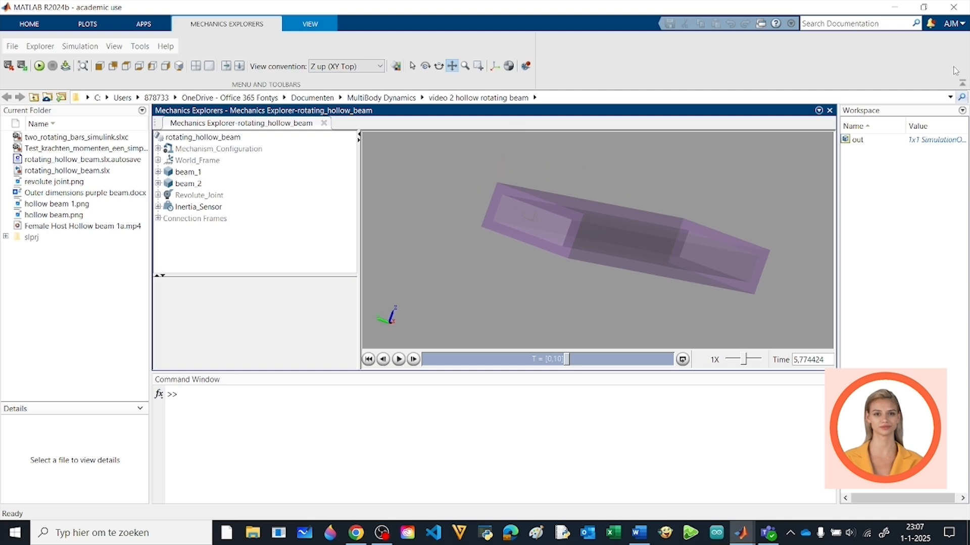
left_click(894, 8)
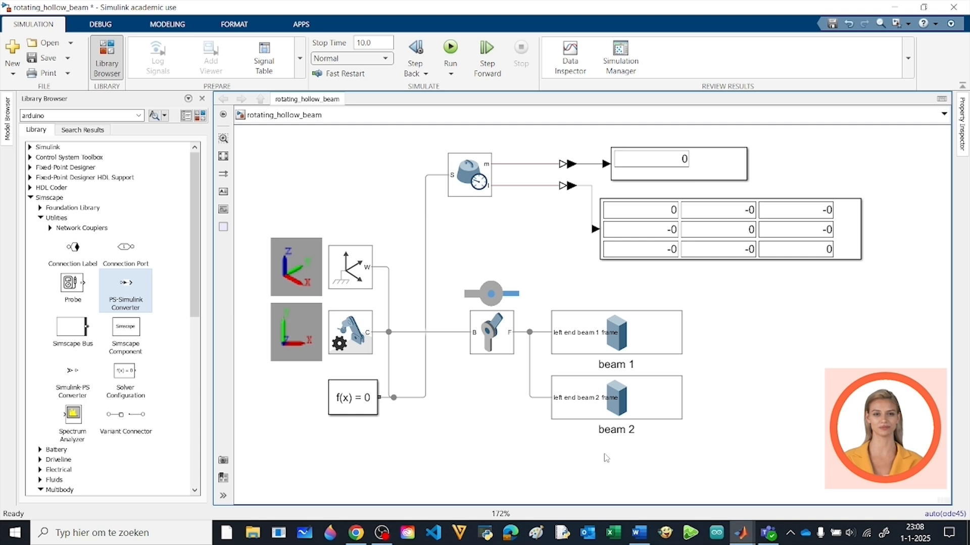
Annotate the model "For hollow beam" with the equations m = m1 - m2 = 7.02 [kg] and J = J1 - J2 = 2.348 [kg·m^2]
type("1-m2=7.02 [kg]")
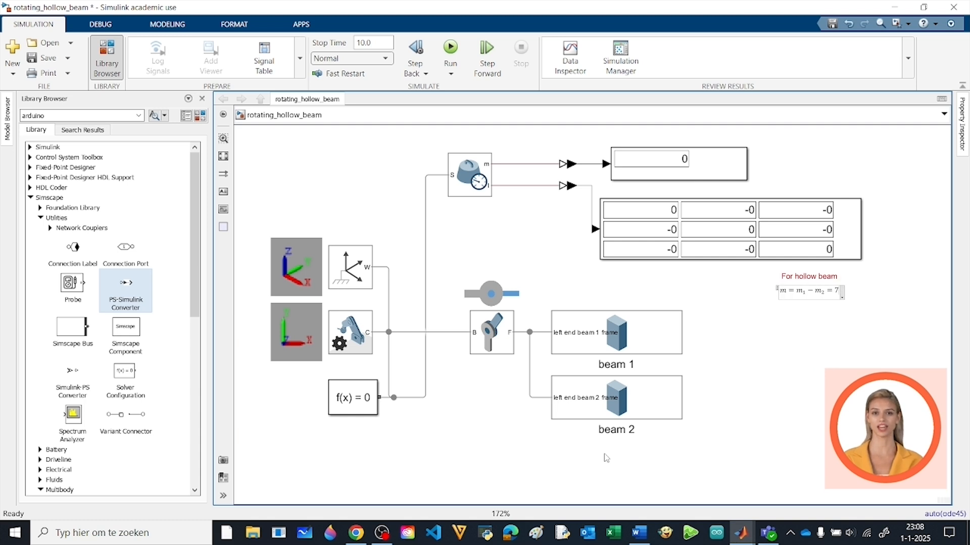
key("Return")
type("J=J1-J2=2.348 [kg*m^2]")
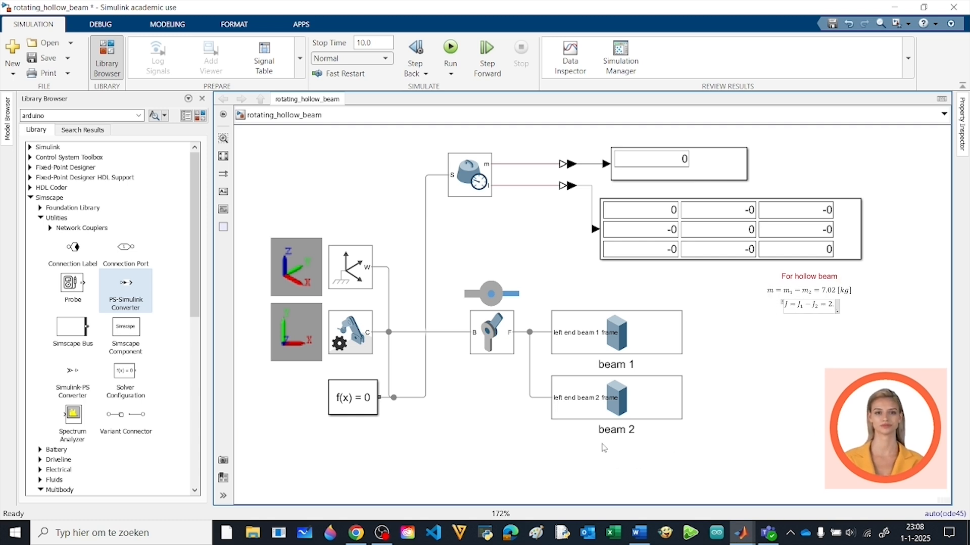
left_click(604, 454)
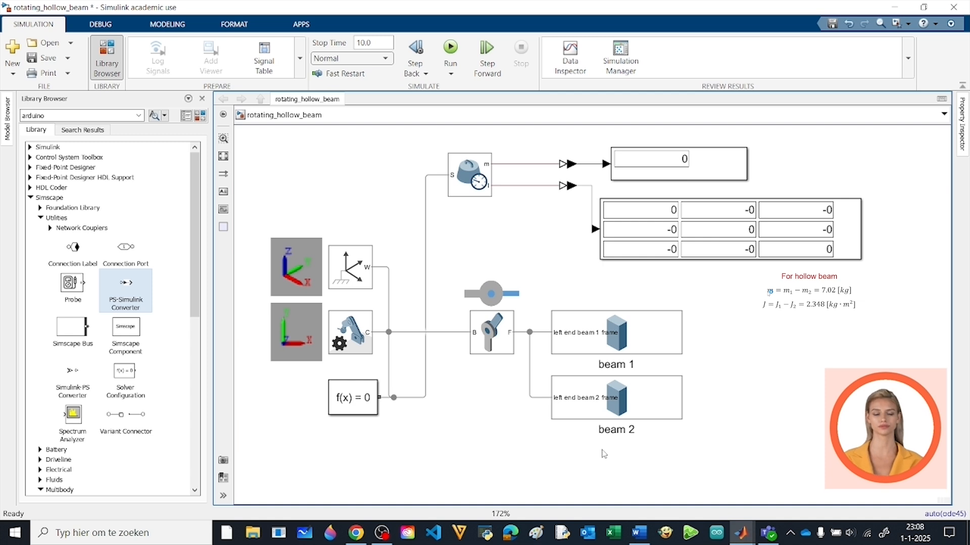
Set beam 2's density to -2700 kg/m^3 and run the simulation
left_click(627, 409)
double_click(627, 409)
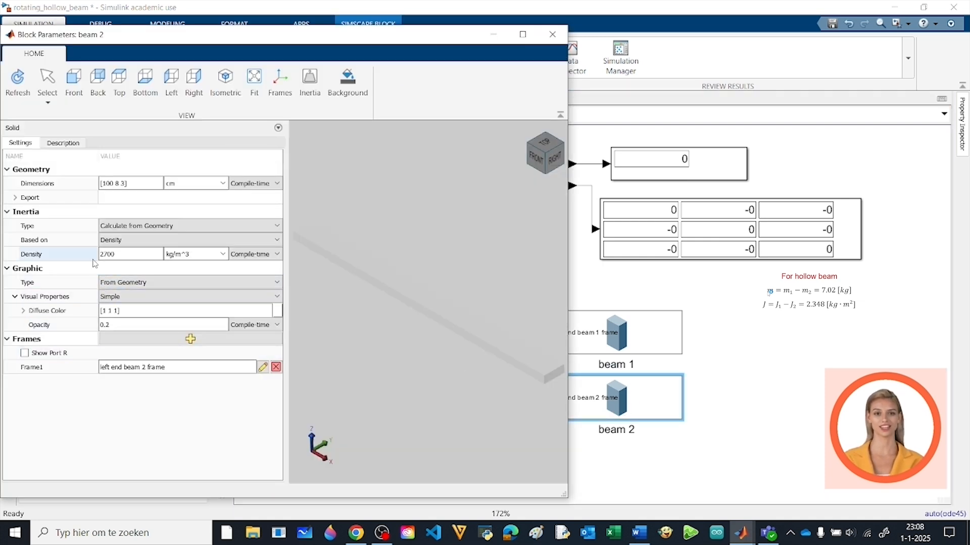
double_click(103, 255)
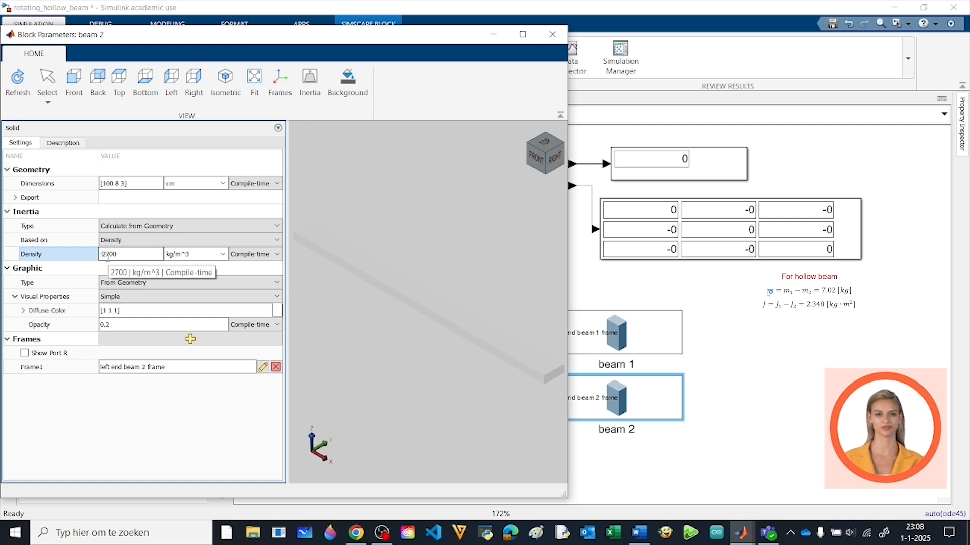
left_click(550, 36)
left_click(450, 46)
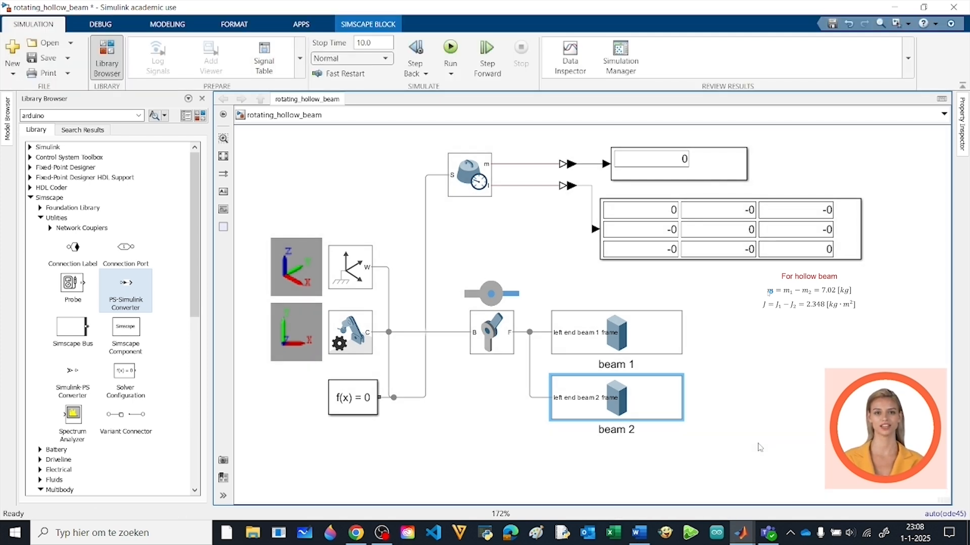
left_click(760, 448)
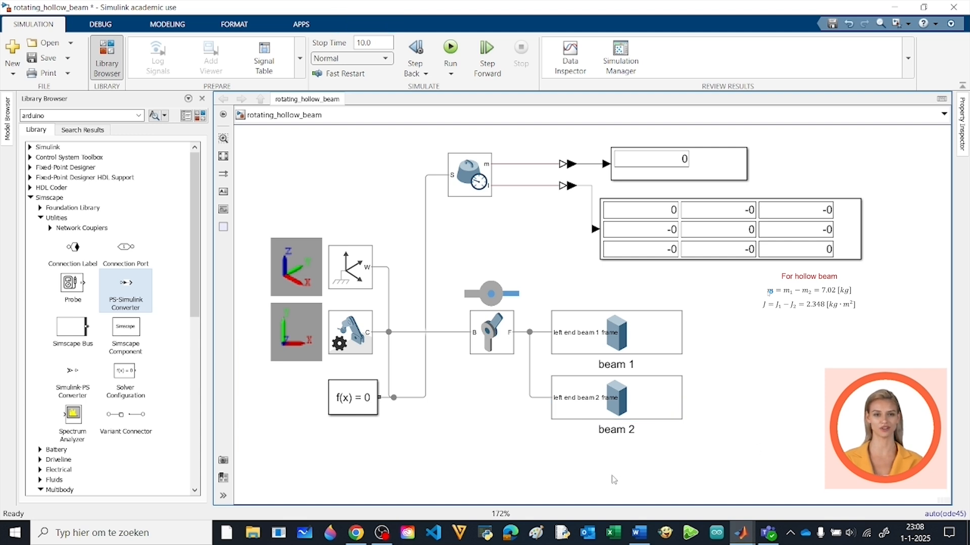
Rewire the inertia sensor from the Solver Configuration line to the line joining the revolute joint and both beams, and run the simulation
left_click(425, 397)
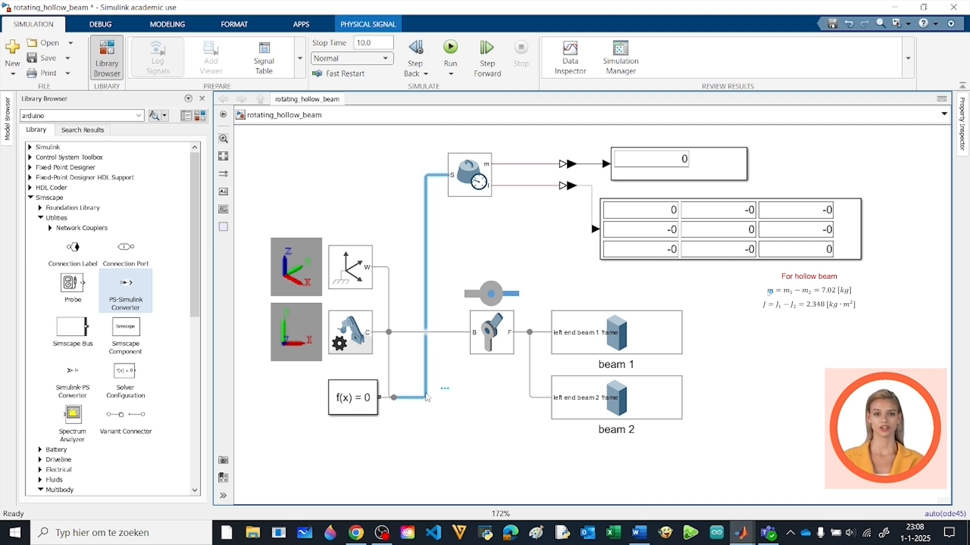
key("Delete")
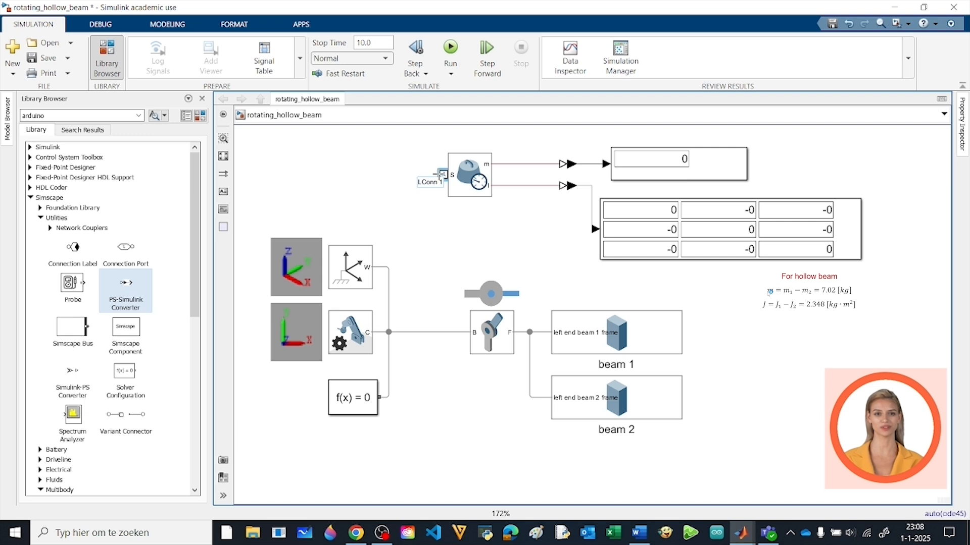
mouse_move(443, 173)
left_mouse_down()
mouse_move(525, 262)
mouse_move(530, 331)
left_mouse_up()
left_click(450, 48)
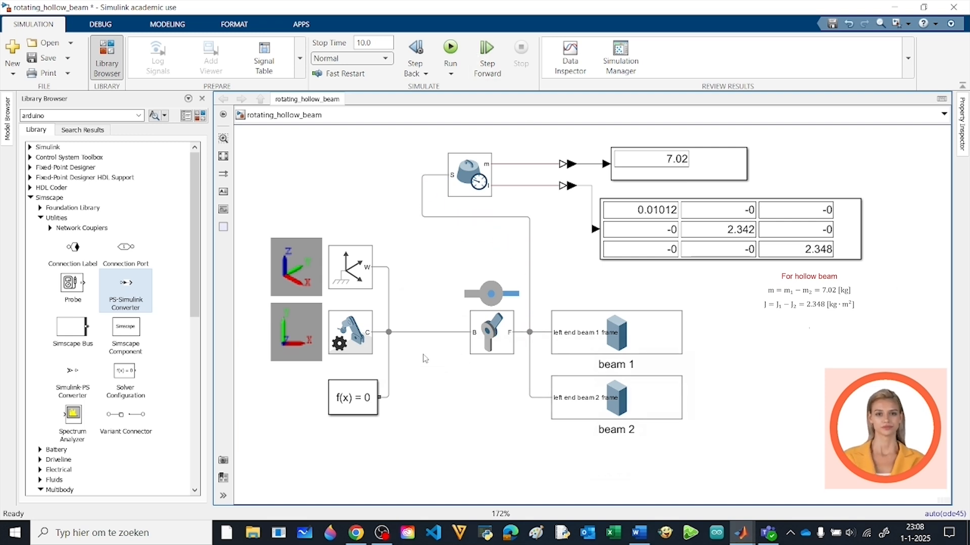
Enable position sensing on the revolute joint
double_click(502, 337)
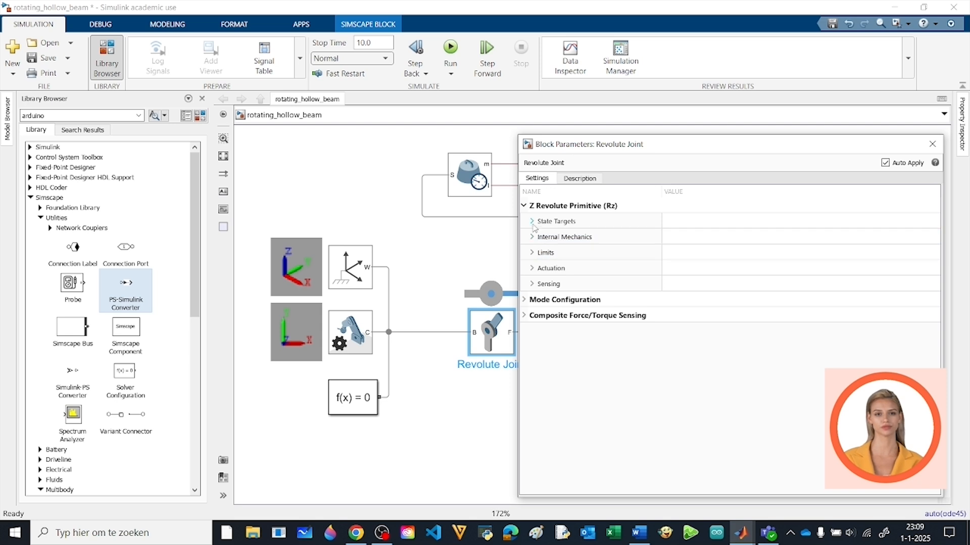
left_click(532, 284)
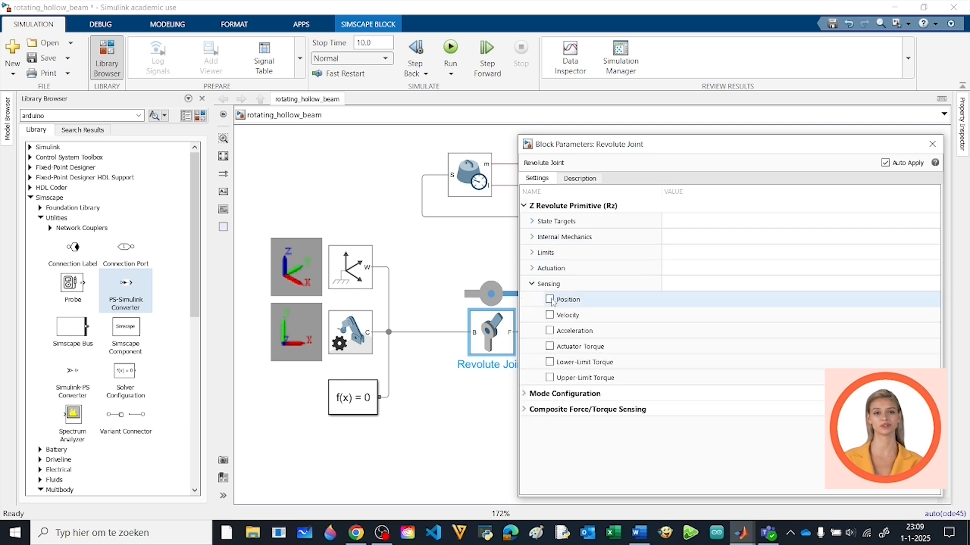
left_click(550, 299)
left_click(933, 144)
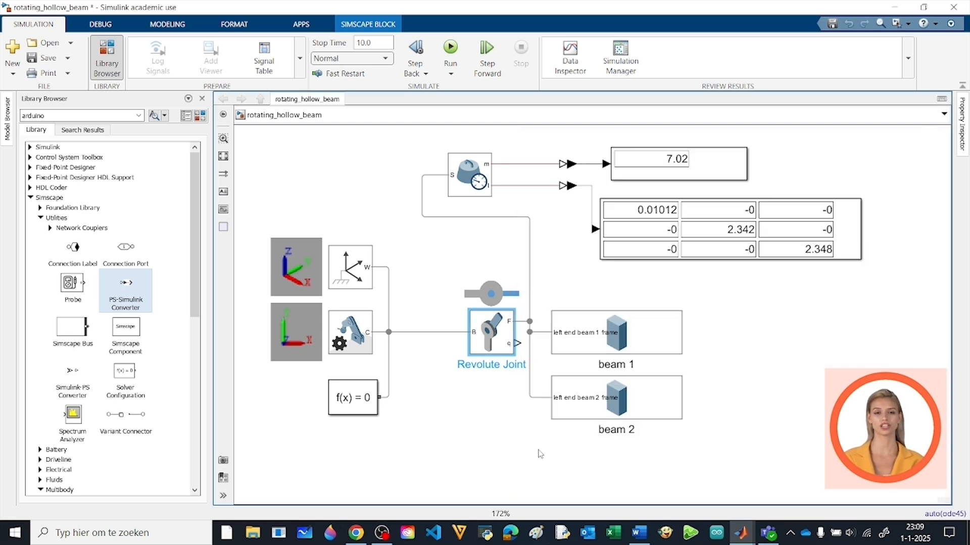
left_click(512, 450)
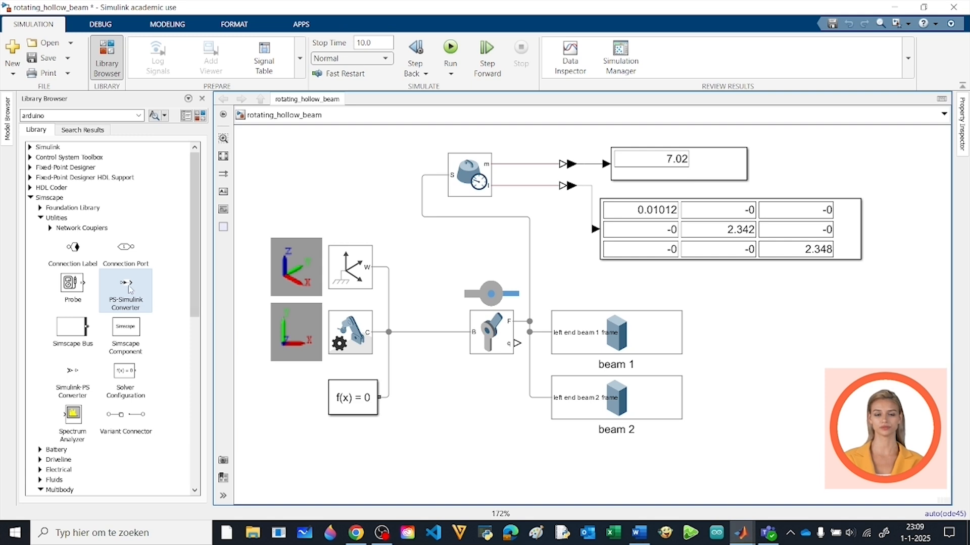
Connect the revolute joint's position output q through a PS-Simulink Converter to a new Scope block
left_click_drag(131, 289, 558, 466)
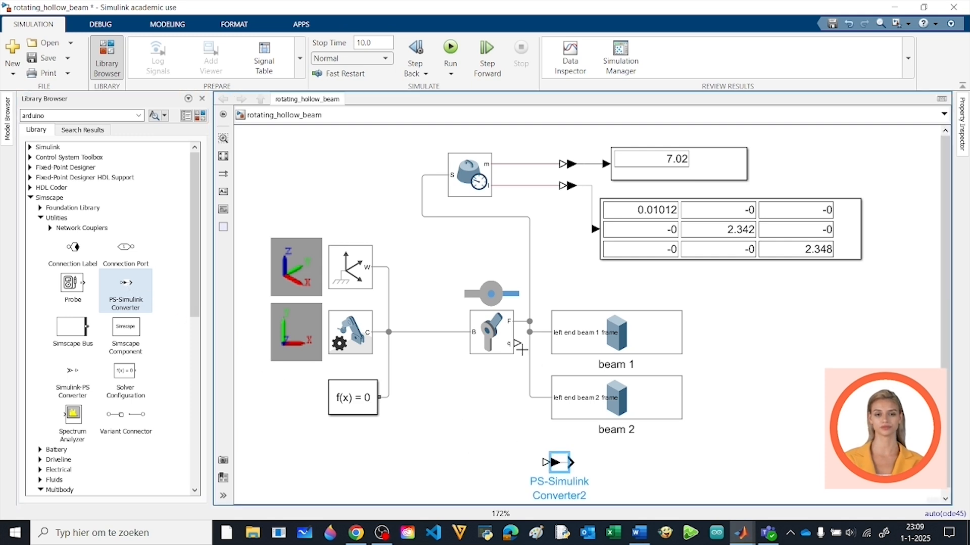
double_click(616, 474)
type("scope")
key("Return")
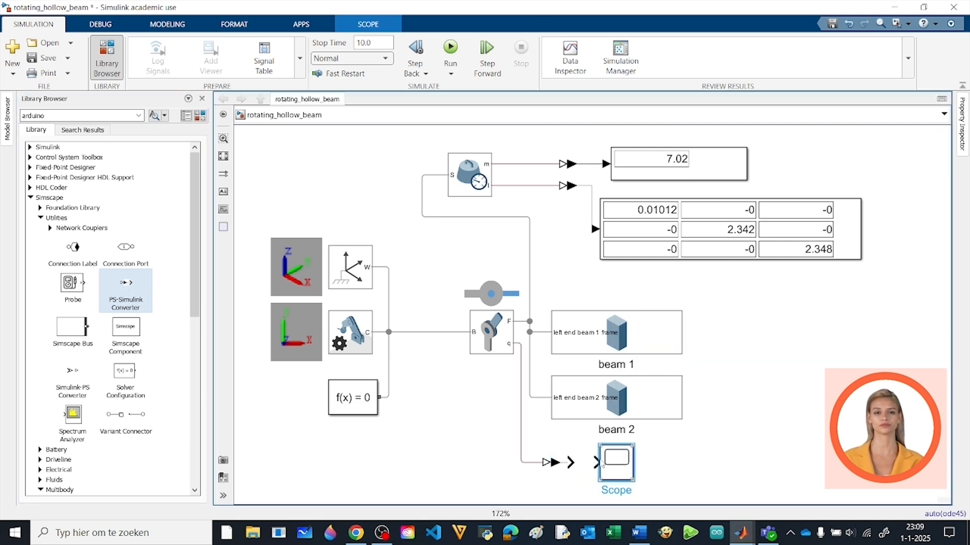
left_click_drag(601, 465, 582, 463)
Run the simulation and view the joint angle in the Scope with the axes scaled to fit the curve
left_click(450, 51)
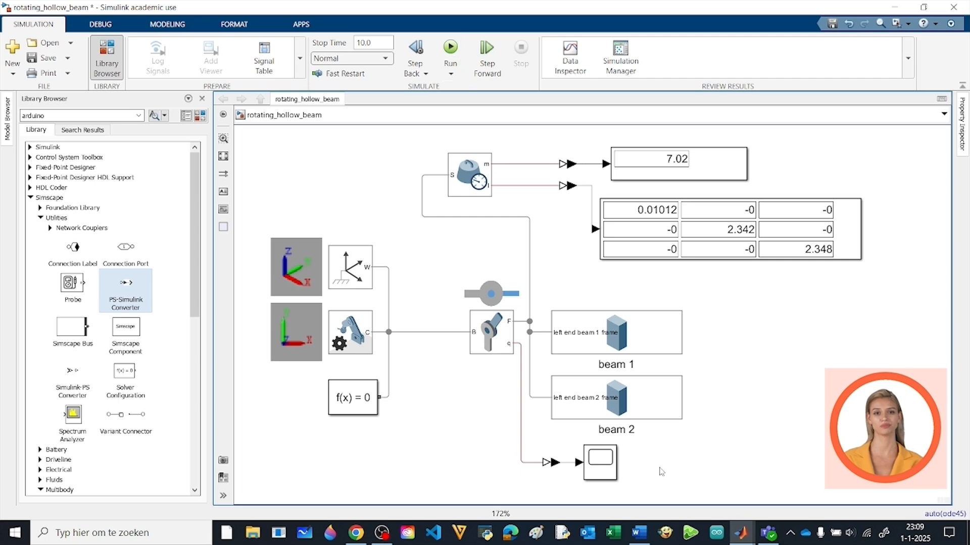
left_click(606, 469)
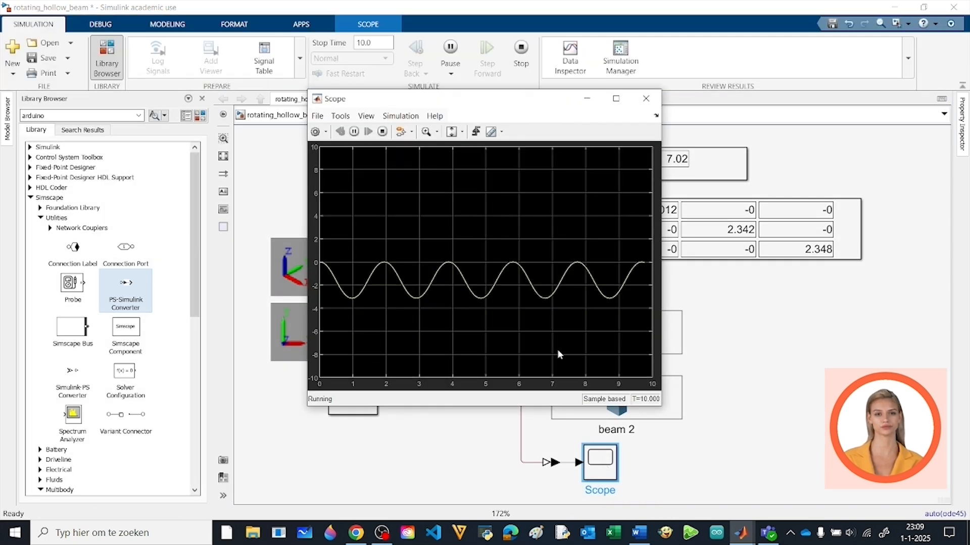
left_click(451, 132)
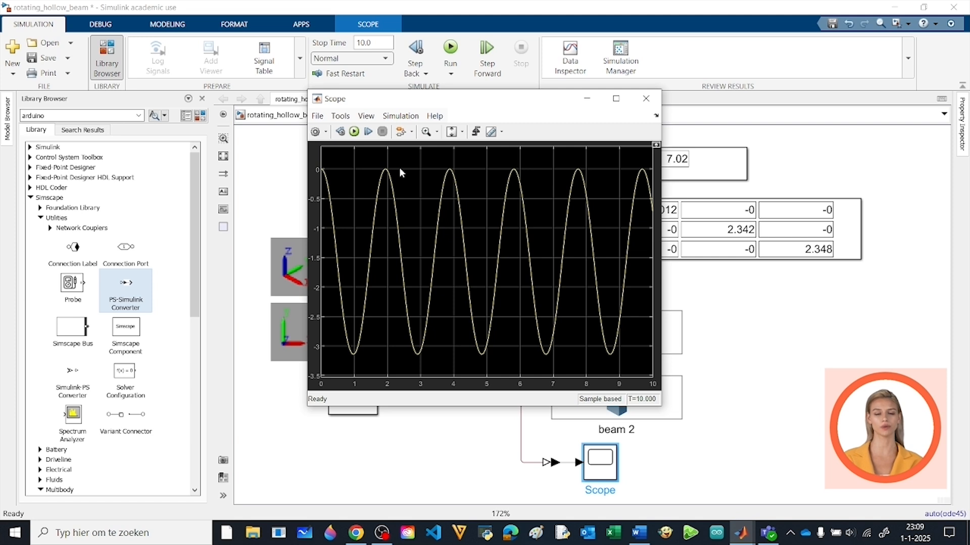
Measure the oscillation period in the Scope by placing the two measurement cursors on the second and third peaks
left_click(490, 132)
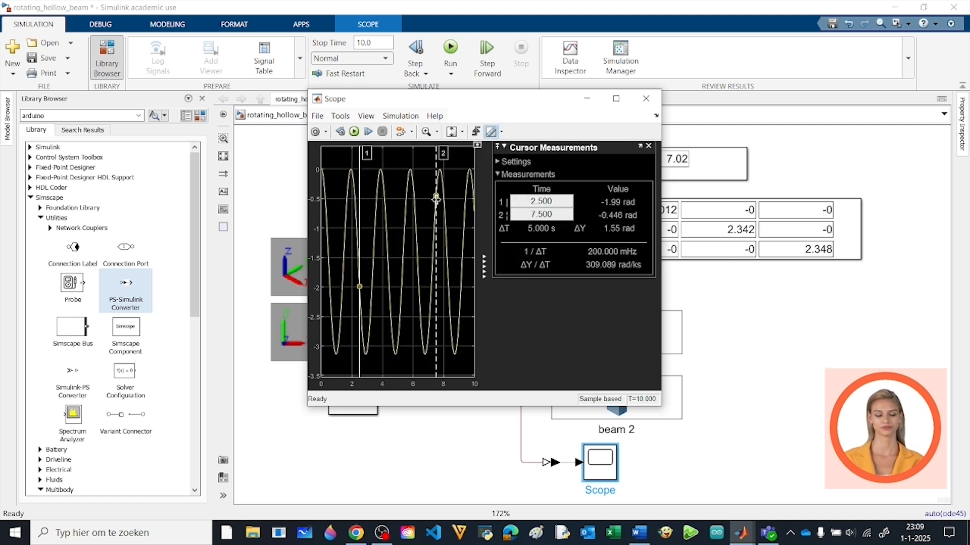
left_click_drag(328, 152, 312, 153)
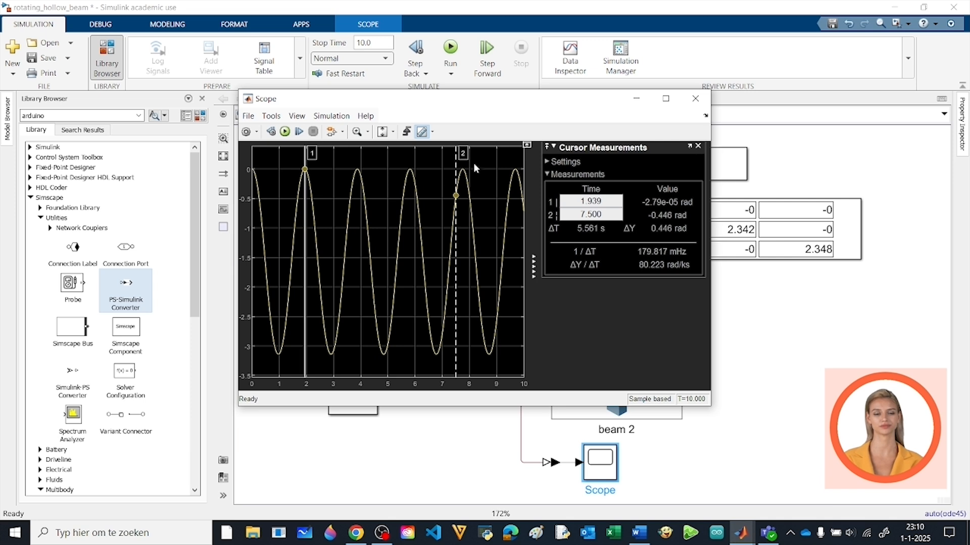
left_click_drag(463, 152, 358, 153)
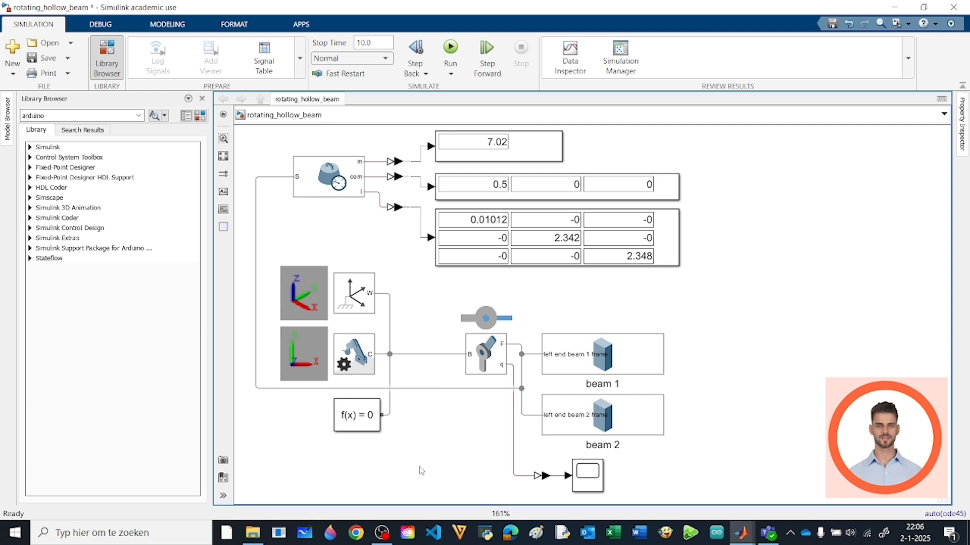
Check the inertia sensor's settings for the selected outputs, including Center of Mass
left_click(319, 187)
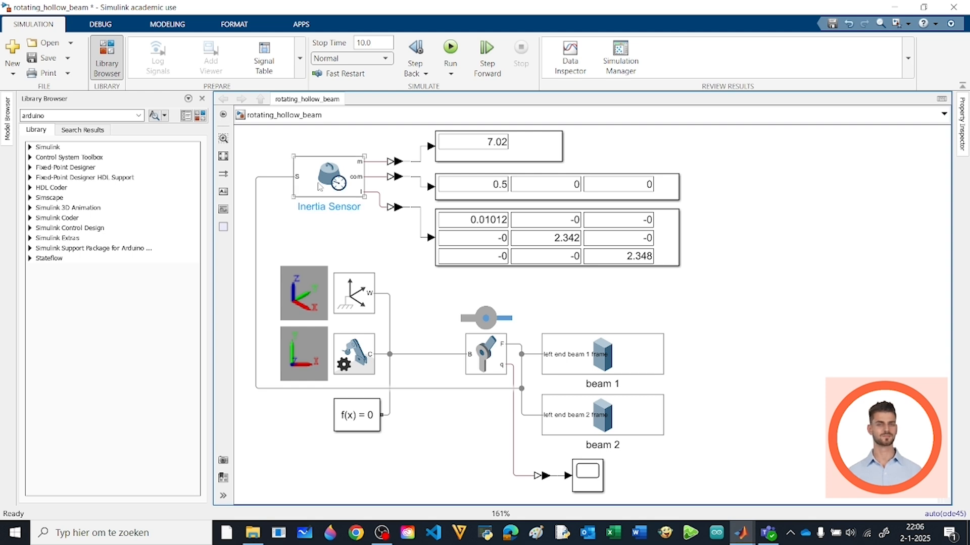
double_click(319, 187)
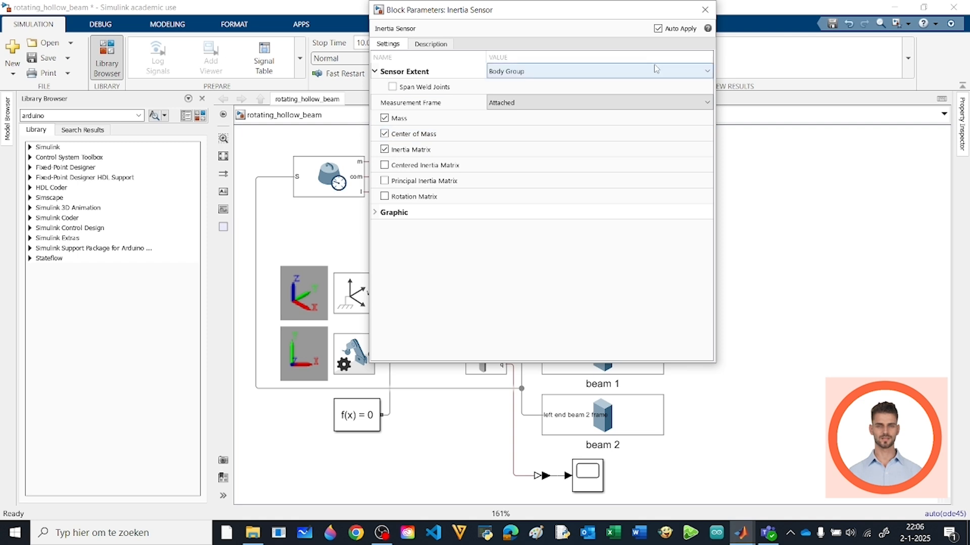
left_click(698, 16)
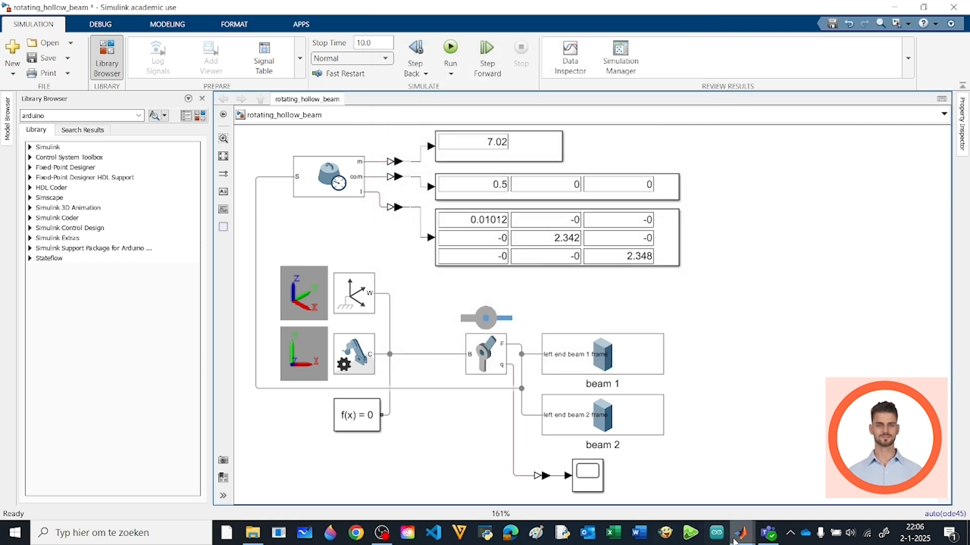
Switch to Mechanics Explorer, play the animation and toggle the center-of-mass marker on the rotating beam
mouse_move(740, 533)
left_click(701, 502)
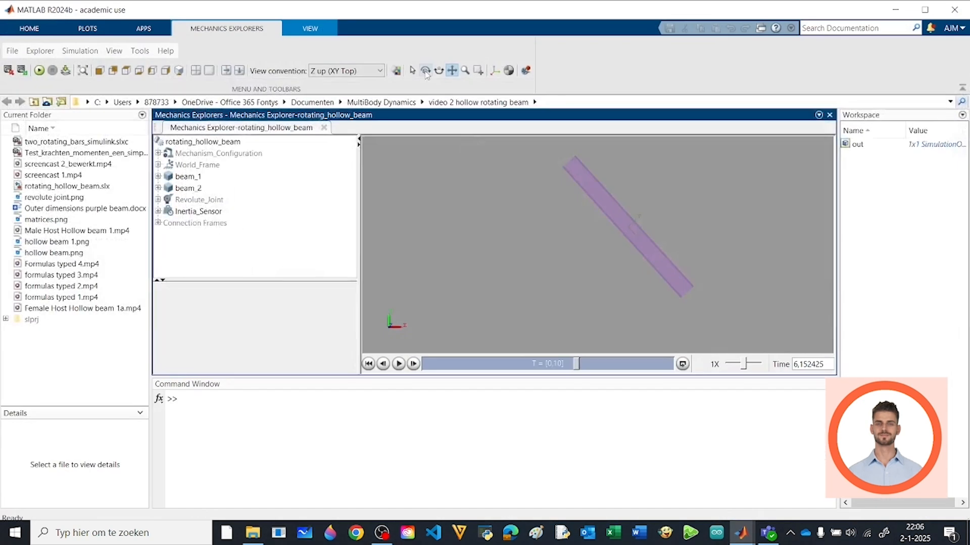
left_click(399, 364)
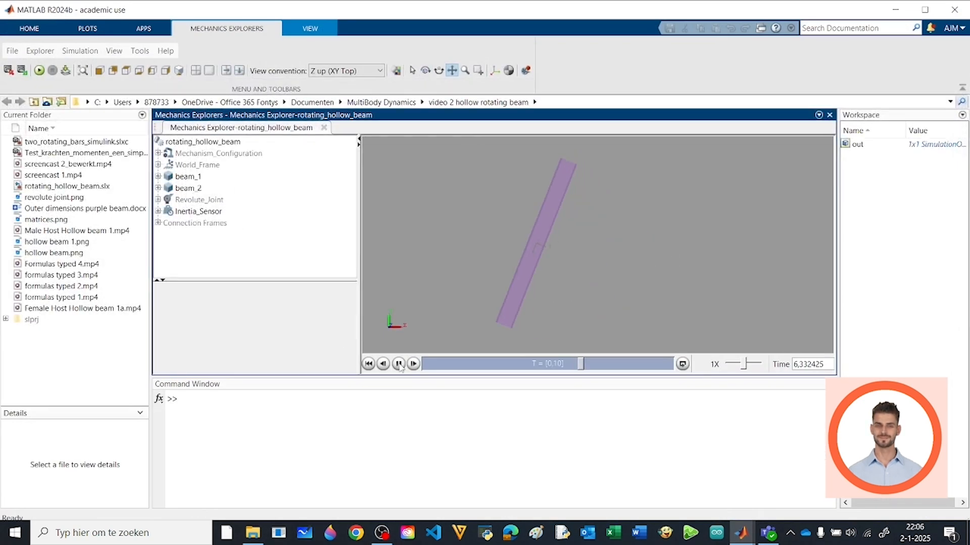
left_click(509, 72)
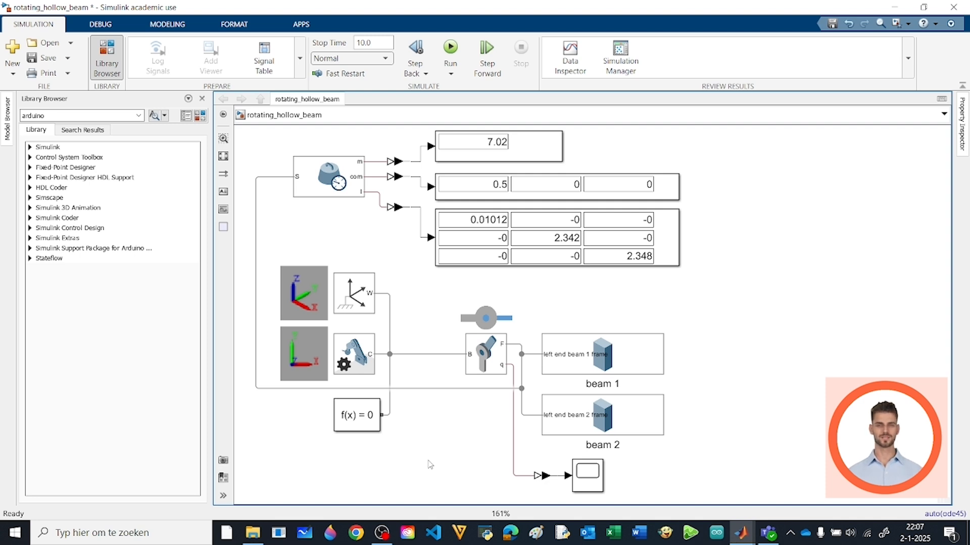
Switch the inertia sensor's output from Inertia Matrix to Centered Inertia Matrix
left_click(329, 191)
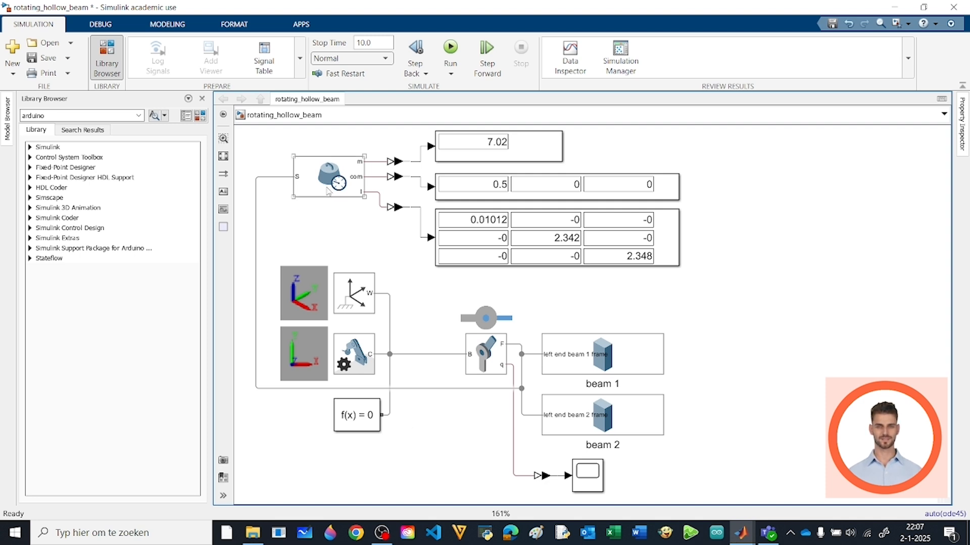
double_click(328, 191)
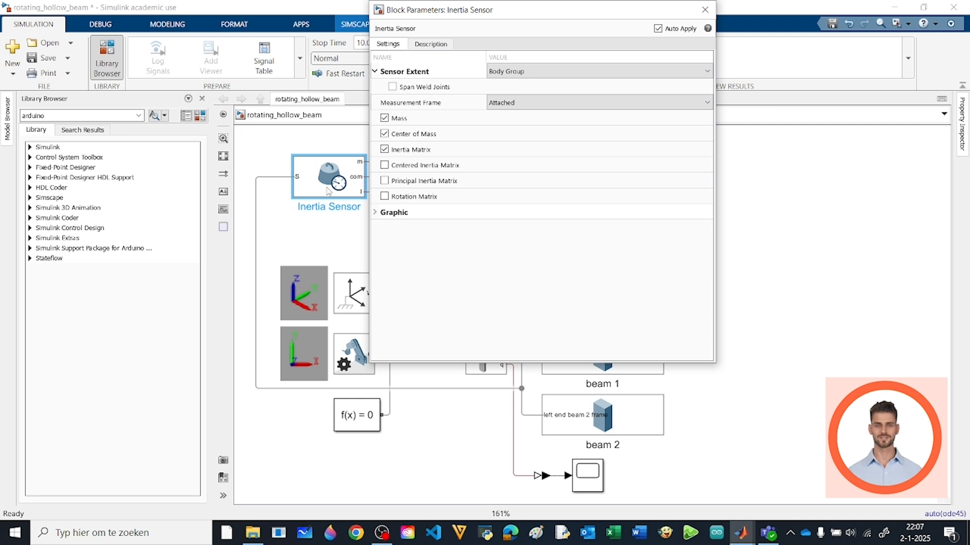
left_click(384, 150)
left_click(385, 165)
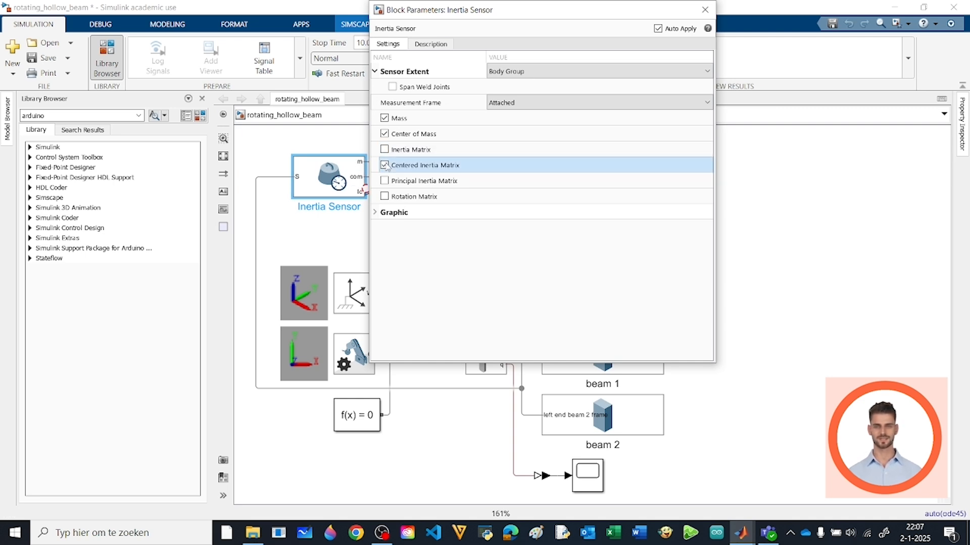
Close the inertia sensor settings and run the simulation to update the centered inertia matrix display
left_click(703, 10)
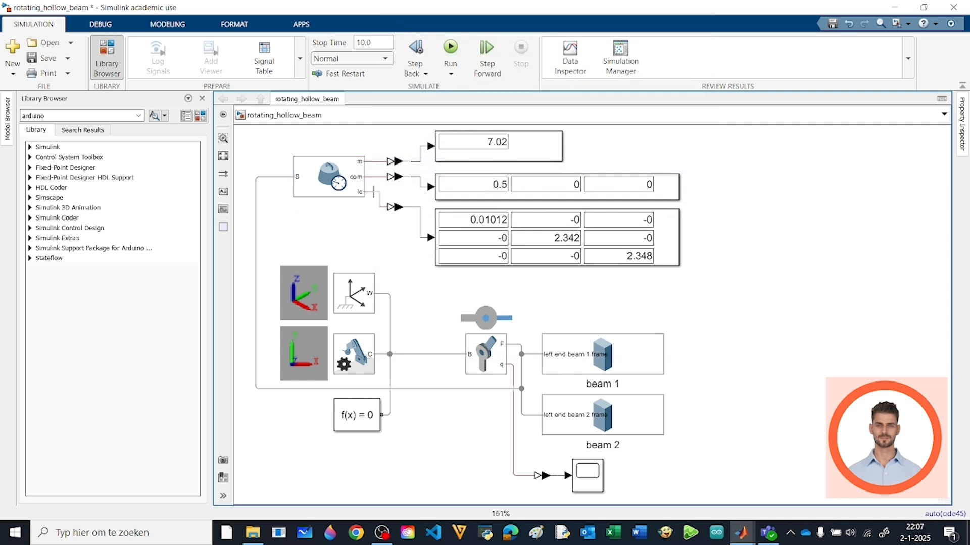
left_click(450, 49)
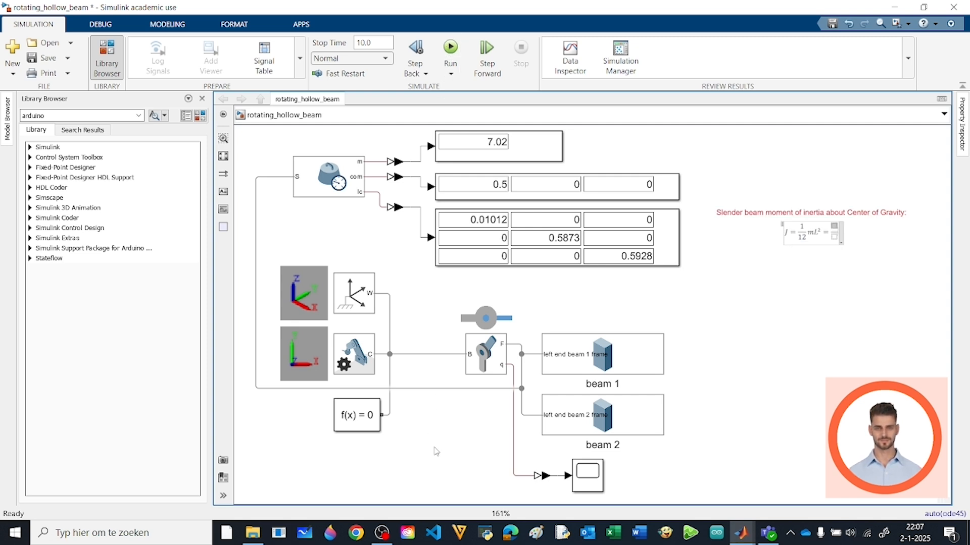
Delete the beam 2 solid and its leftover connection line from the model
left_click(609, 425)
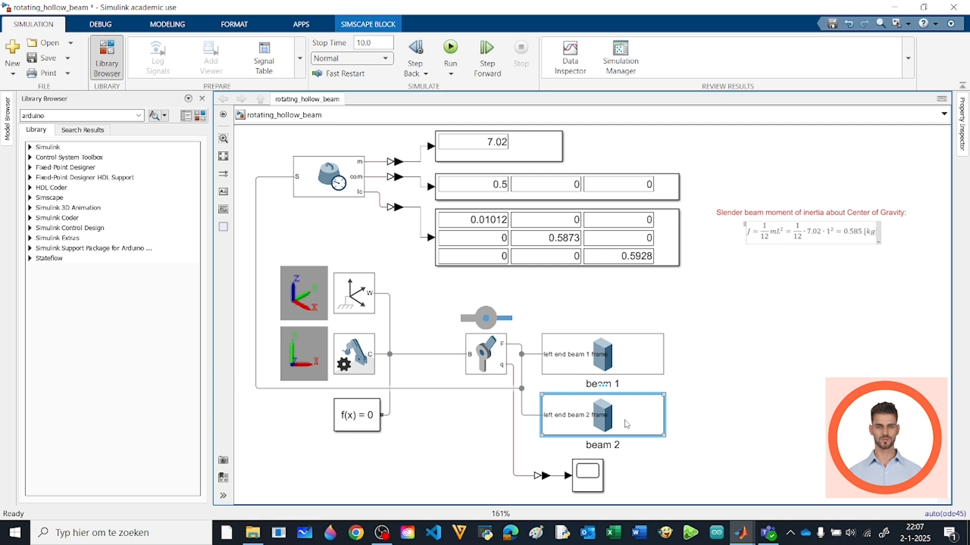
key("Delete")
left_click(548, 419)
key("Delete")
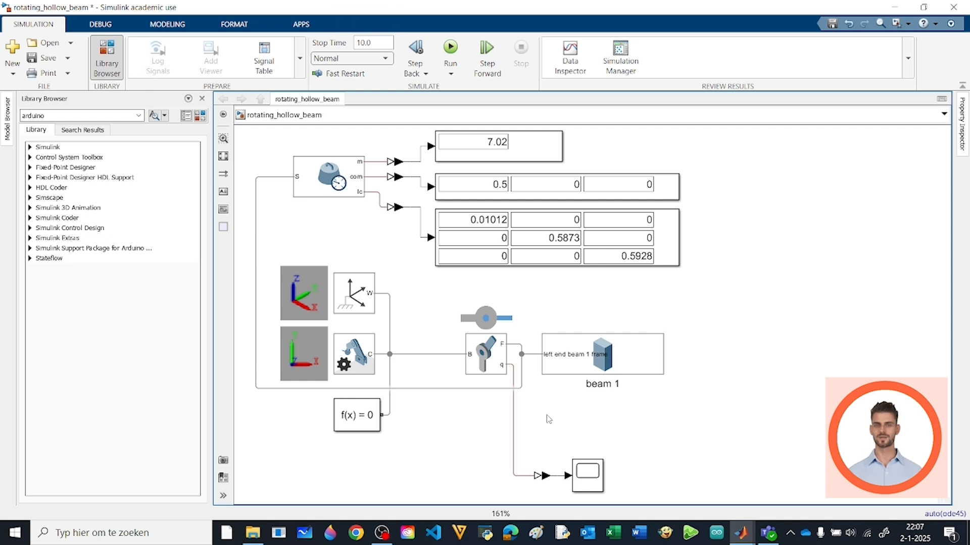
Change beam 1's inertia type to Custom and set its mass to 7.02 kg
left_click(573, 351)
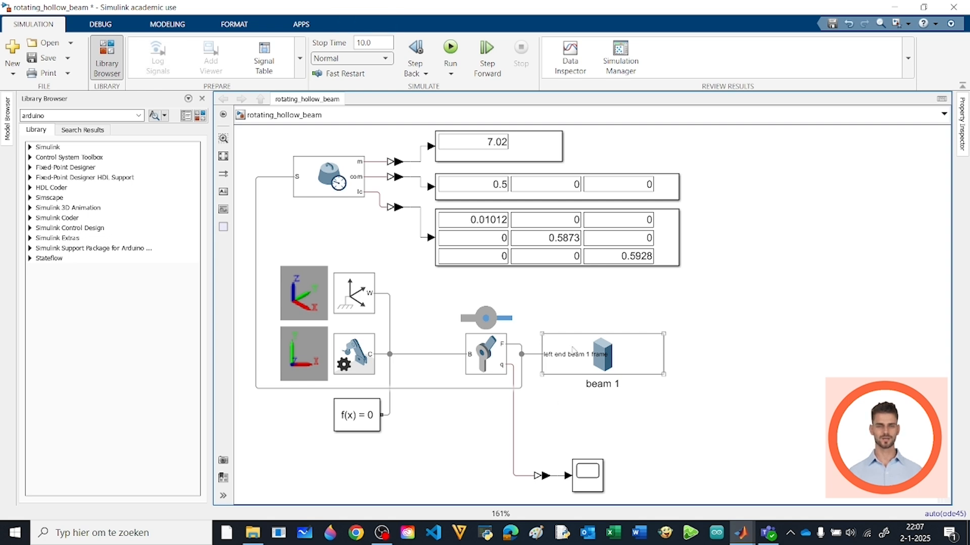
double_click(573, 350)
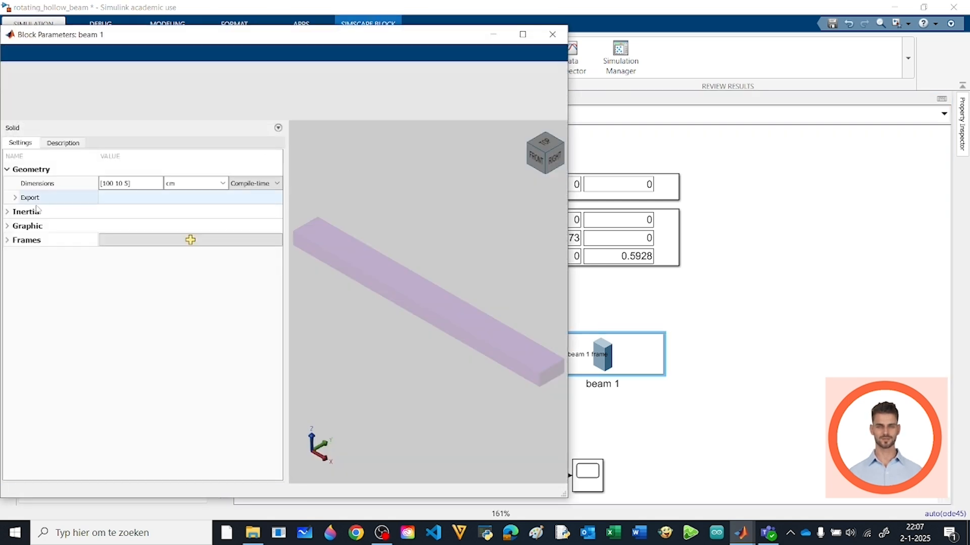
left_click(16, 212)
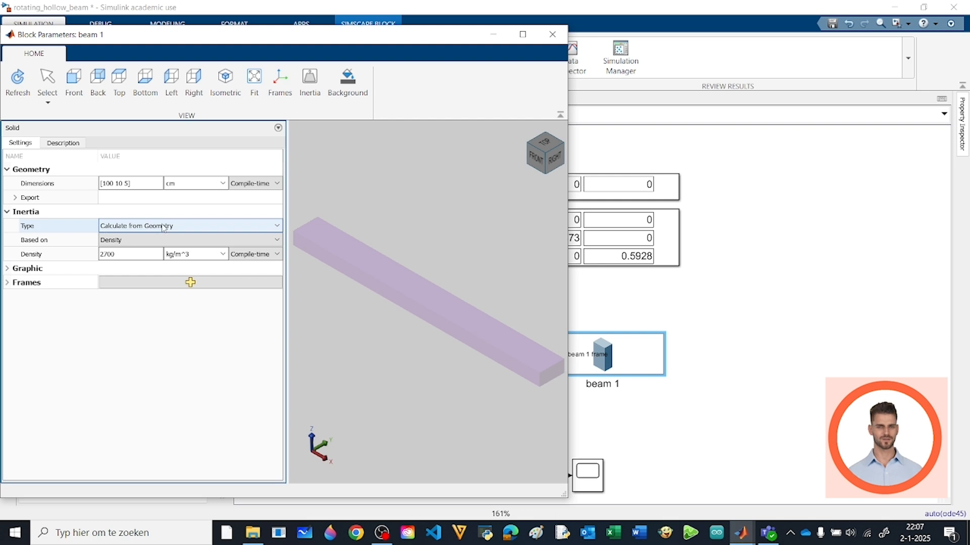
left_click(164, 226)
left_click(157, 249)
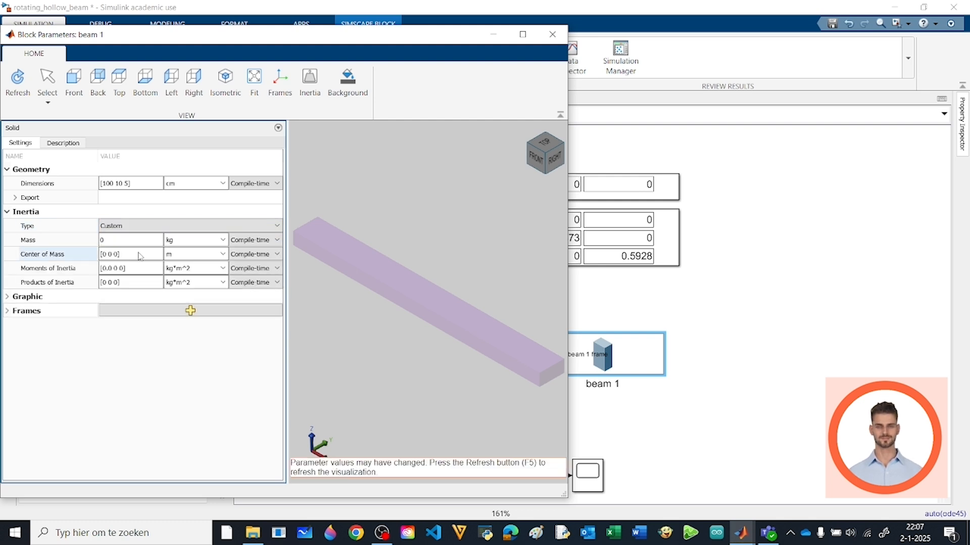
left_click(124, 240)
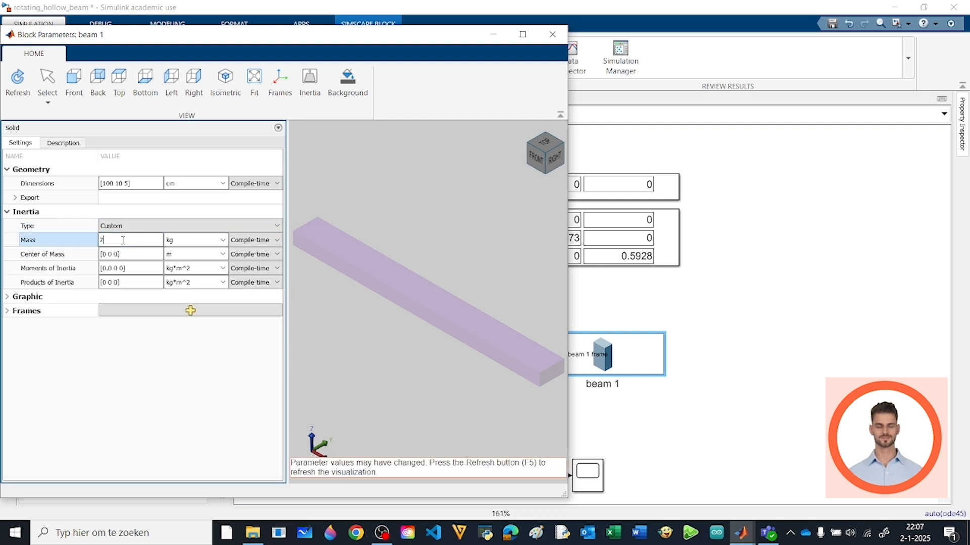
Set beam 1's center of mass to [0.5 0 0] m and its moments of inertia to [0.0 0 0.5928] kg*m^2
left_click(121, 254)
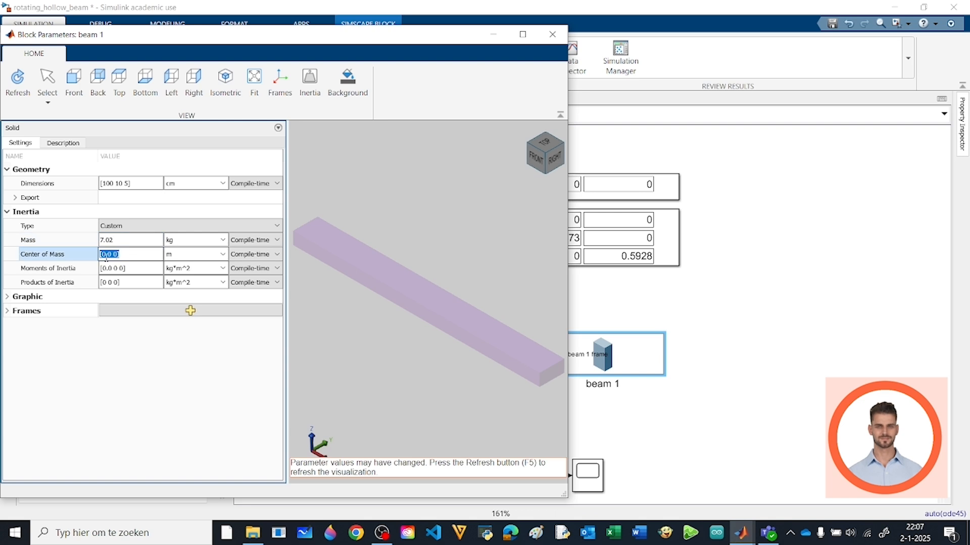
left_click(107, 255)
type(".5")
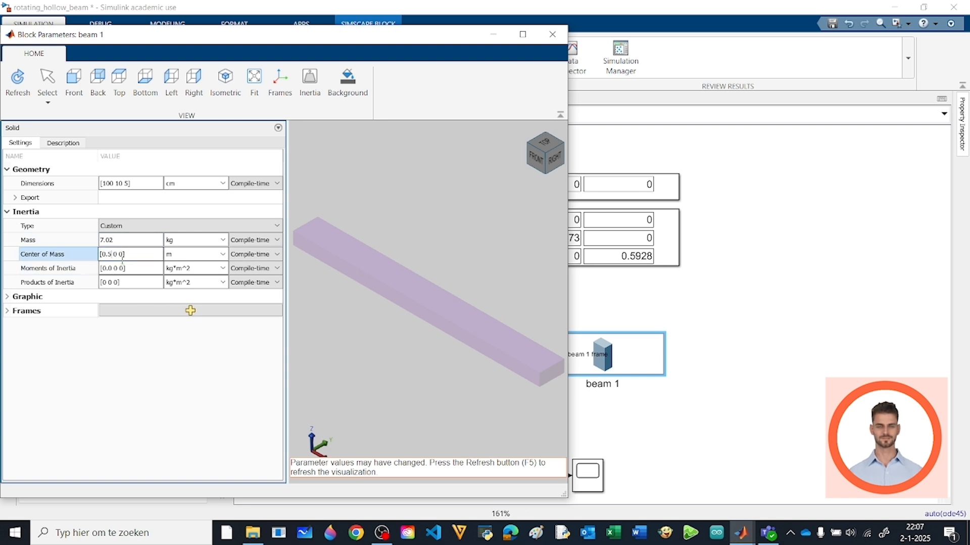
left_click(124, 269)
left_click(124, 268)
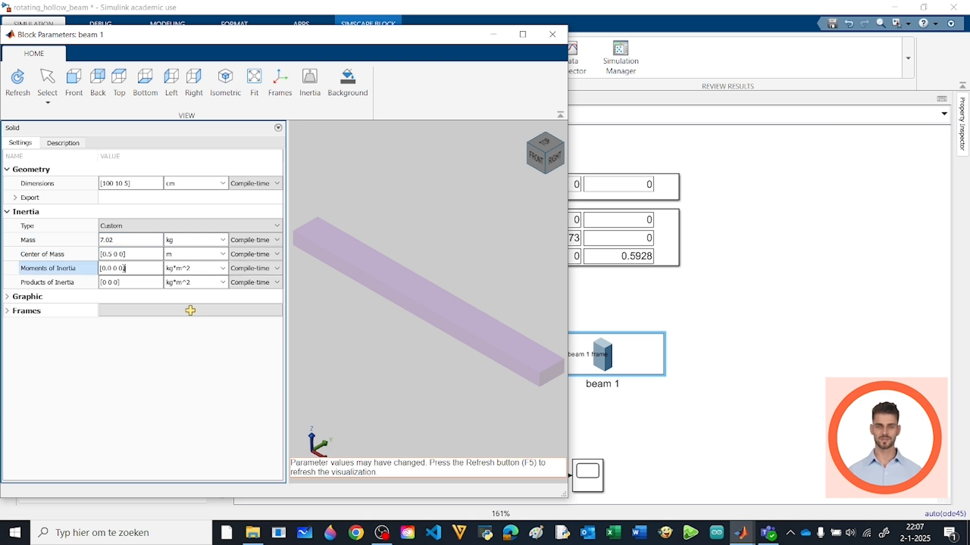
type(".5928")
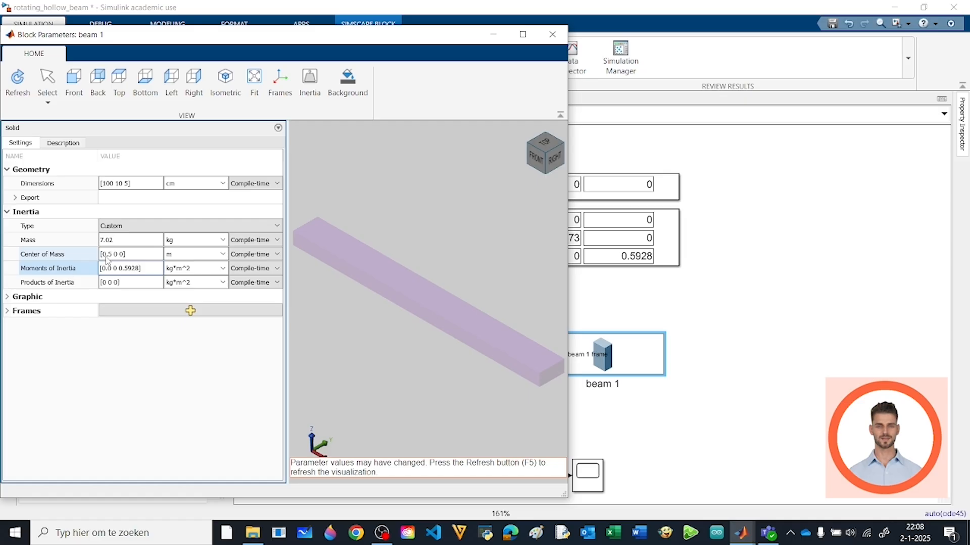
left_click(552, 34)
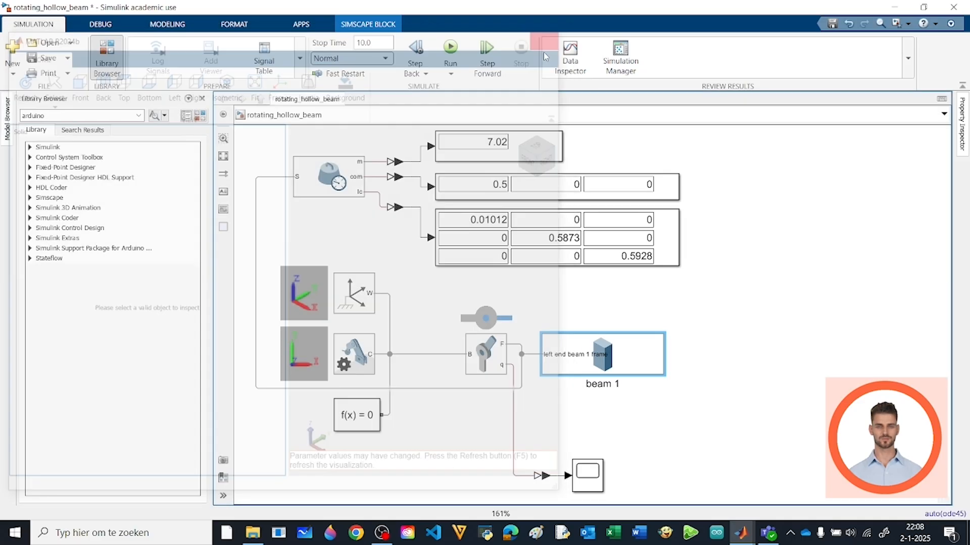
Run the simulation and inspect beam 1's center-of-mass marker in Mechanics Explorer
left_click(450, 49)
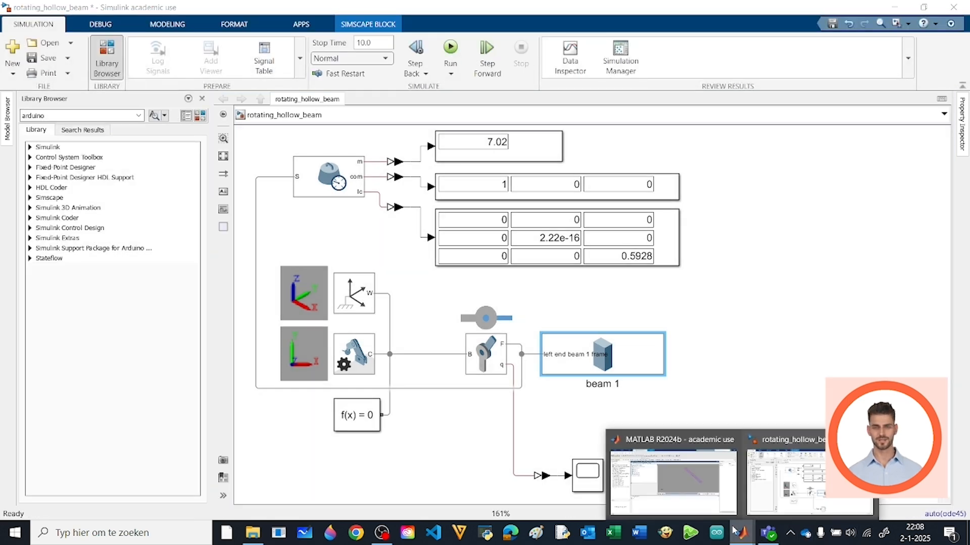
left_click(672, 472)
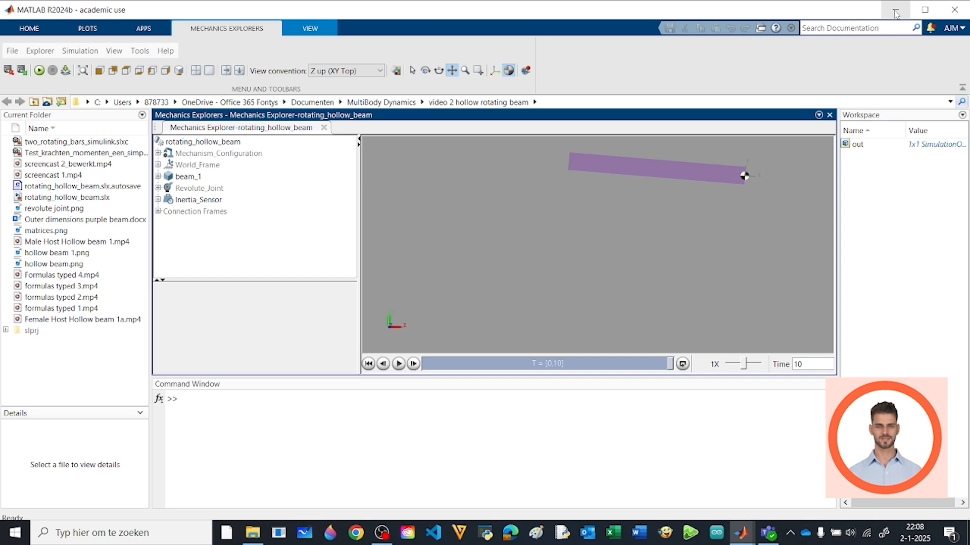
Return to the Simulink model and set beam 1's custom center of mass to [0 0 0] m
mouse_move(741, 539)
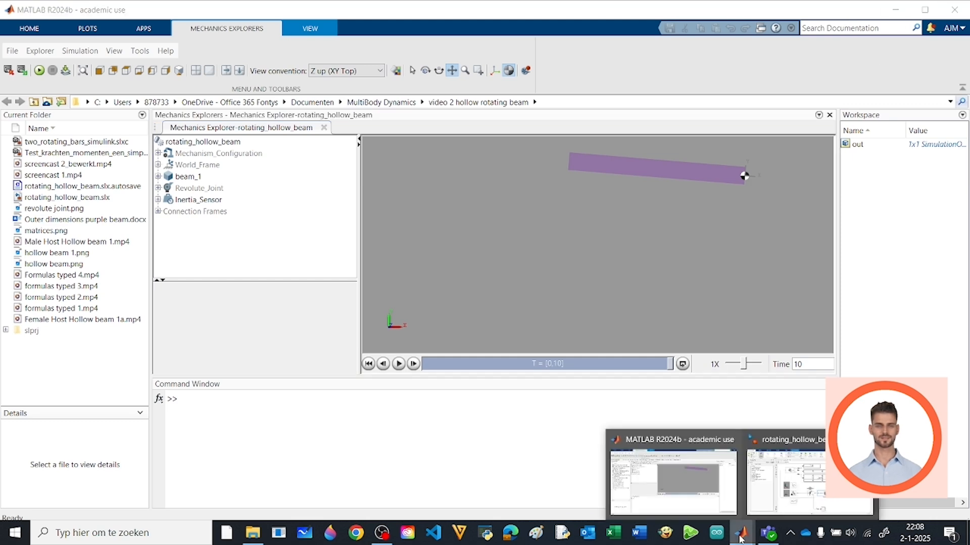
left_click(796, 490)
double_click(580, 356)
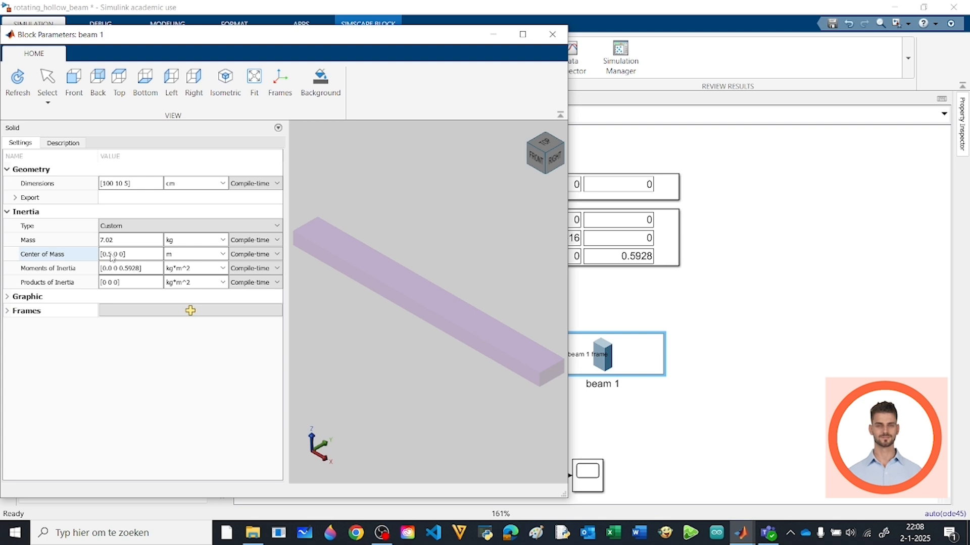
left_click(112, 257)
left_click(112, 257)
key("BackSpace")
key("BackSpace")
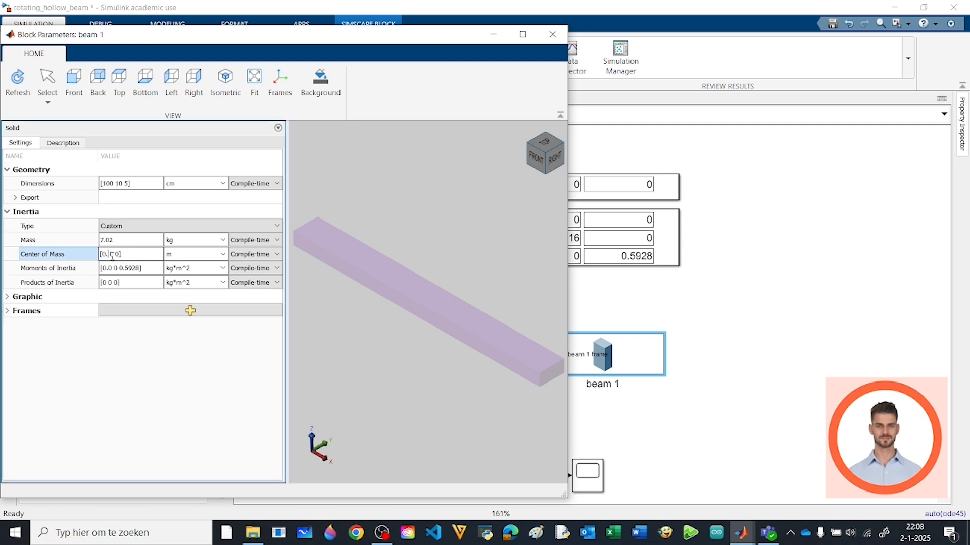
left_click(562, 35)
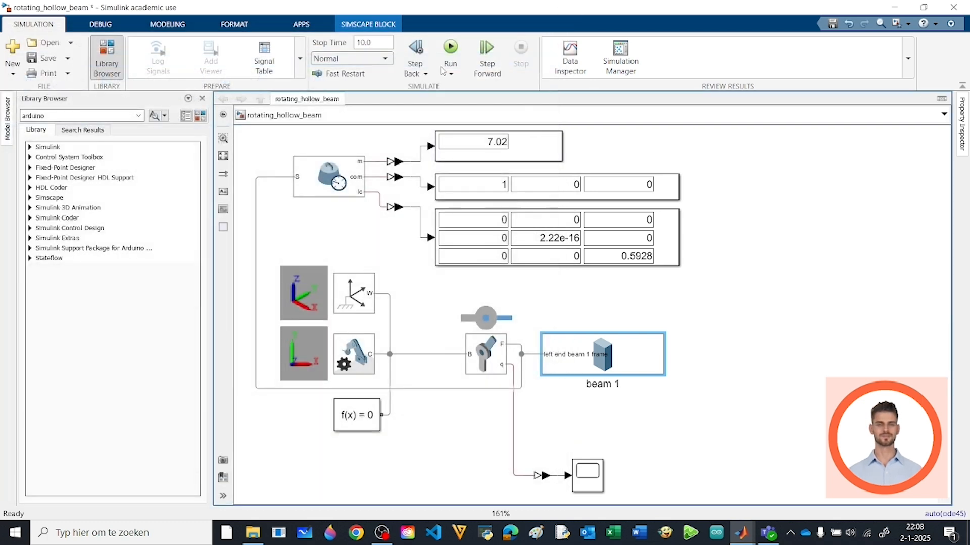
Rerun the simulation and recheck the center-of-mass position on the swinging beam in Mechanics Explorer
left_click(450, 53)
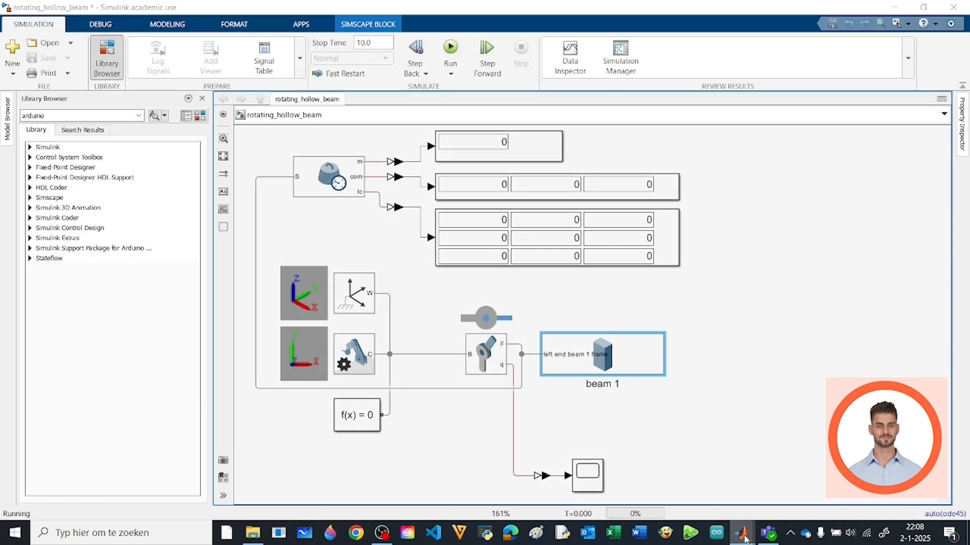
mouse_move(750, 542)
left_click(673, 470)
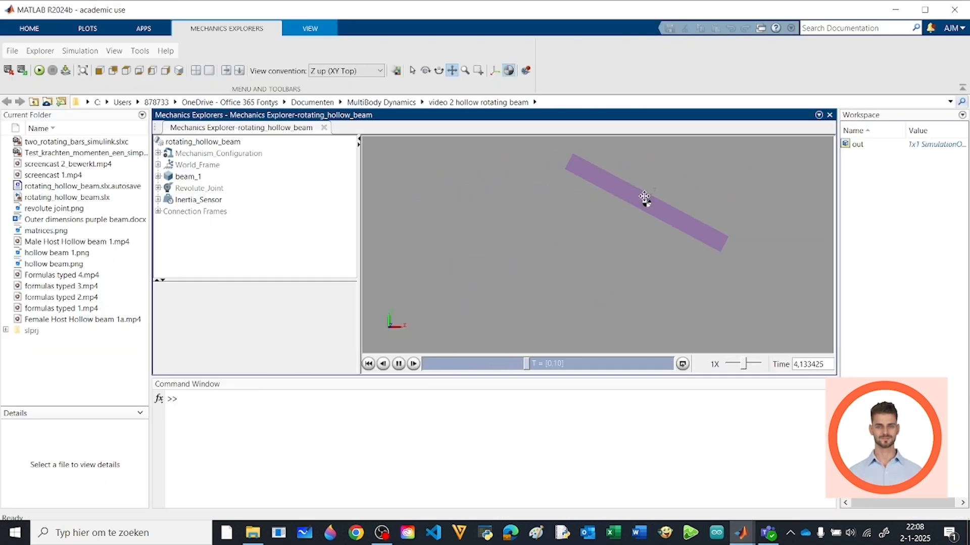
Switch back to the Simulink model, run it, and measure the oscillation period with Scope cursors on the second and third peaks
key("alt+Tab")
left_click(450, 51)
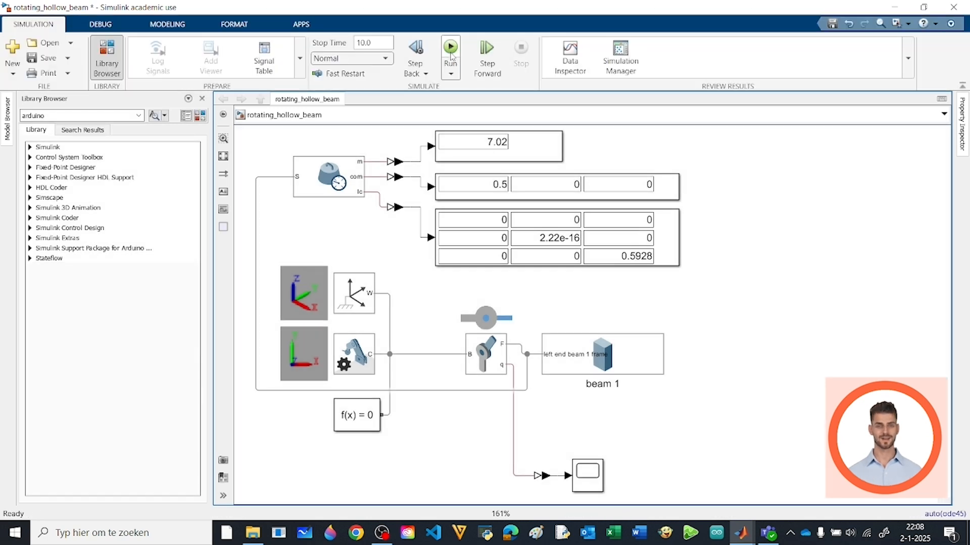
double_click(583, 480)
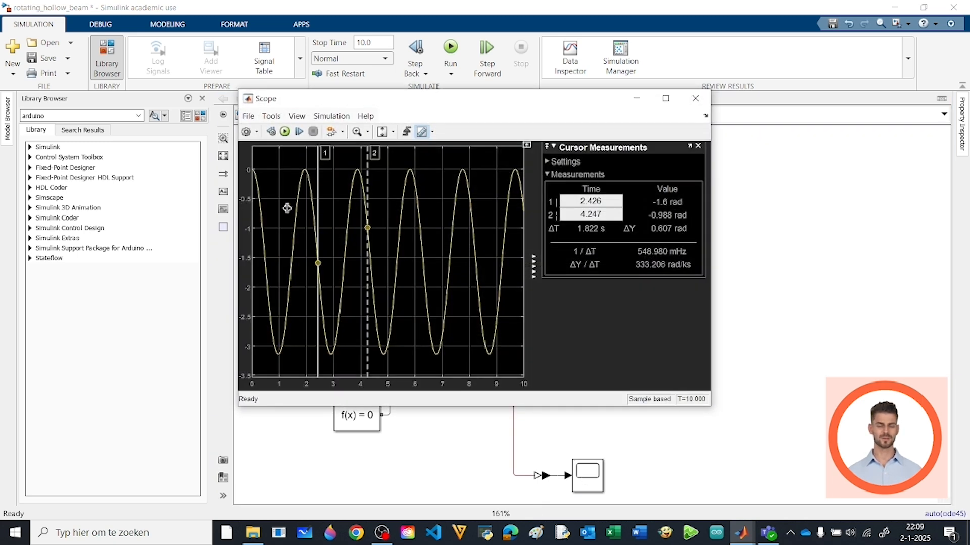
left_click_drag(324, 159, 305, 145)
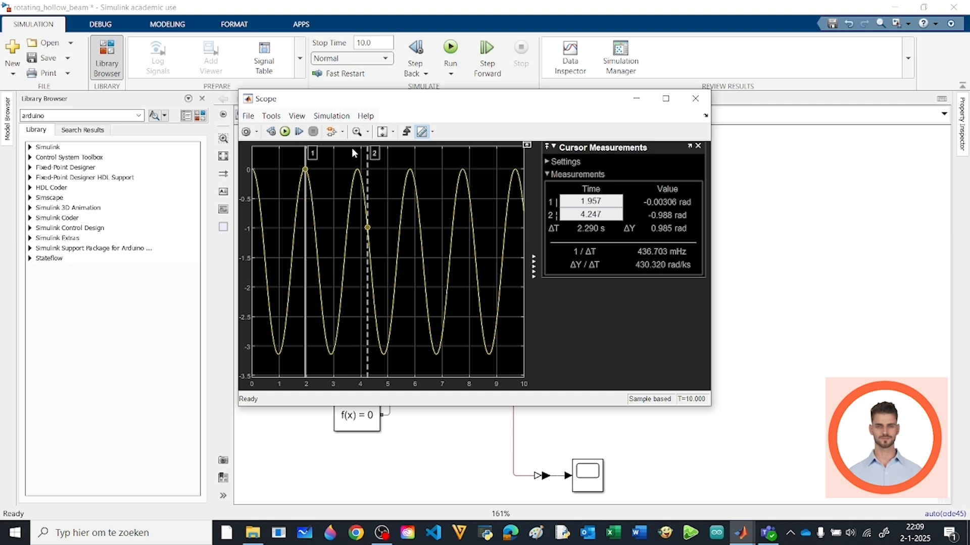
left_click_drag(374, 150, 358, 143)
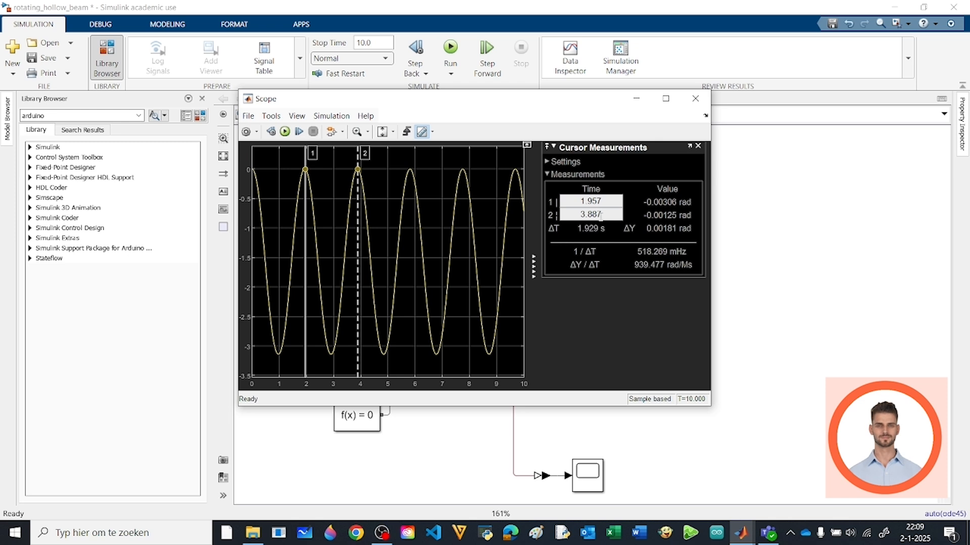